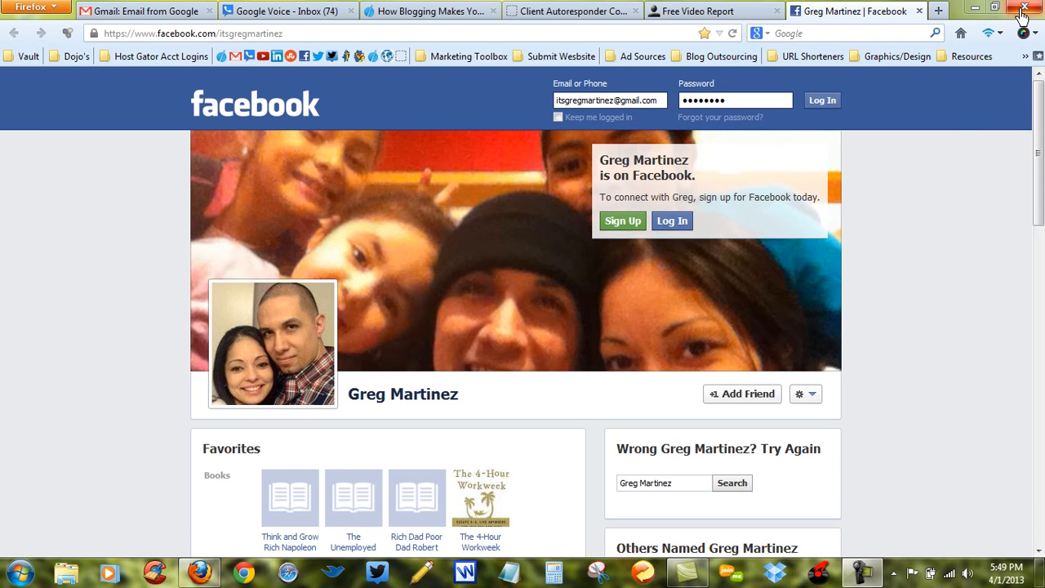
Step: Close the Firefox browser and open CCleaner
click(1023, 8)
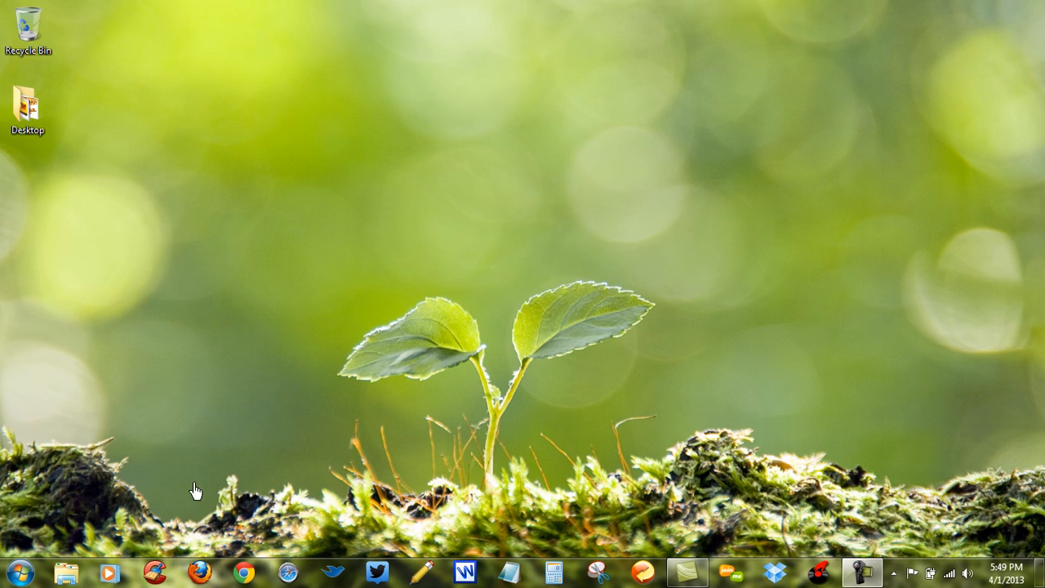
click(156, 572)
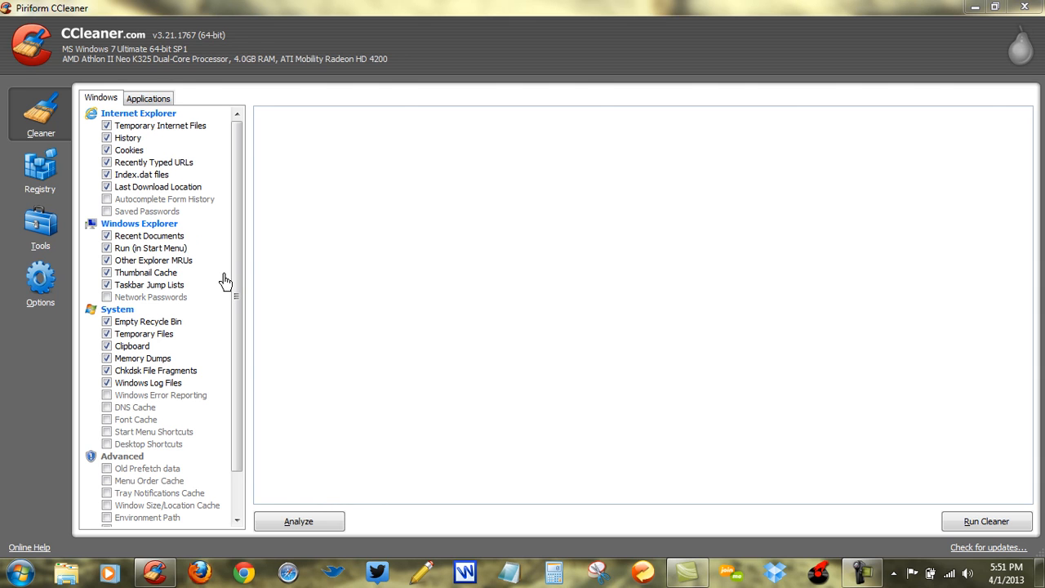
Step: Review the cleaning items for Windows and Applications, analyze the selected items, and run the cleaner
click(150, 99)
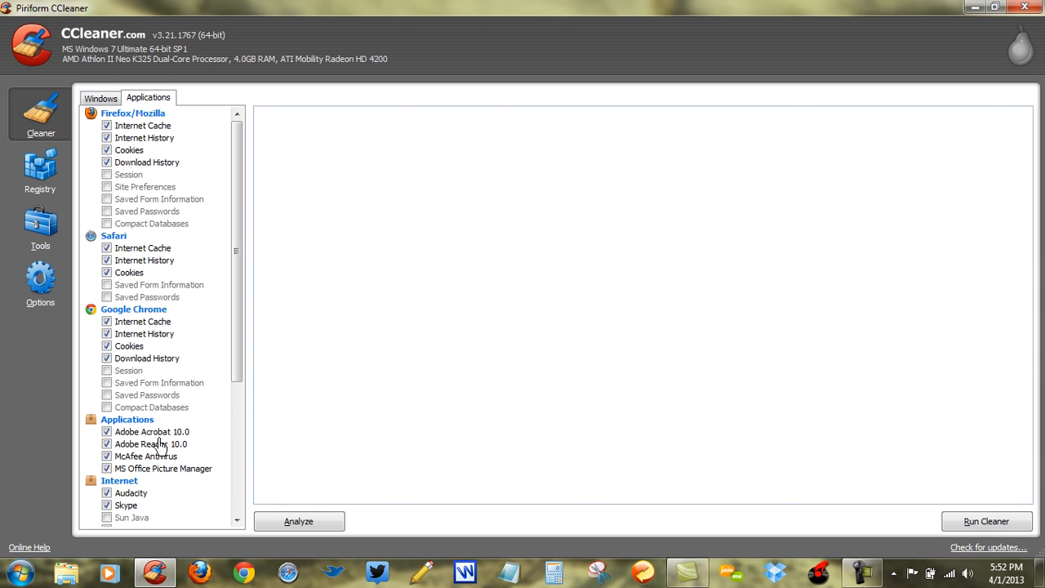
drag(238, 373, 245, 297)
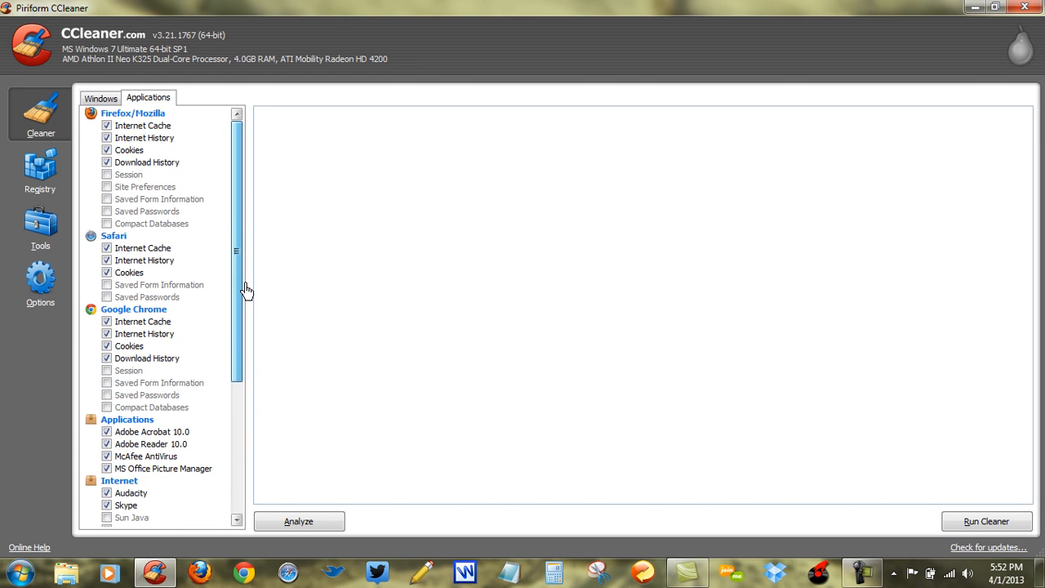
click(101, 98)
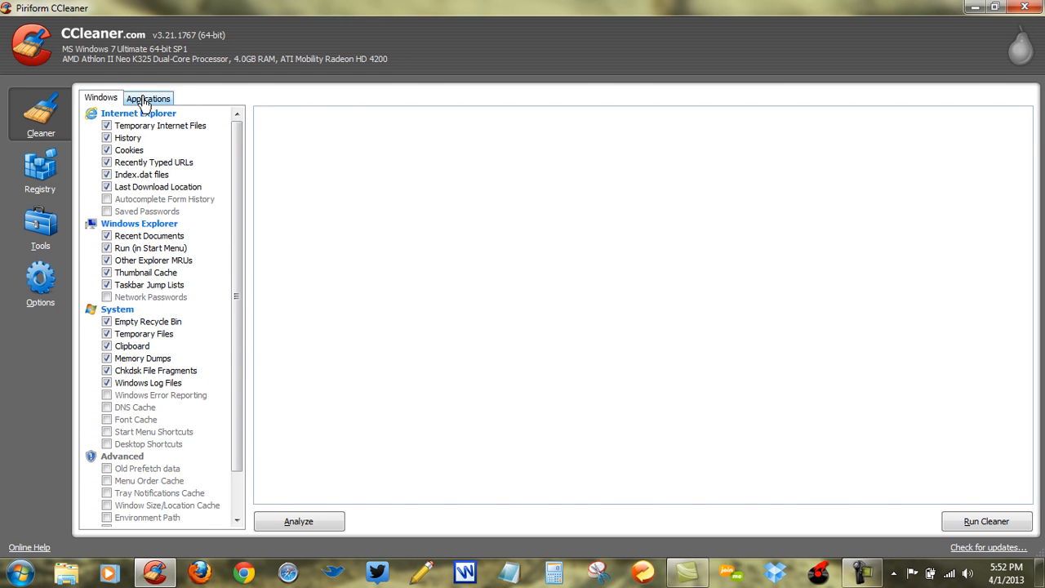
click(145, 99)
click(96, 99)
click(324, 520)
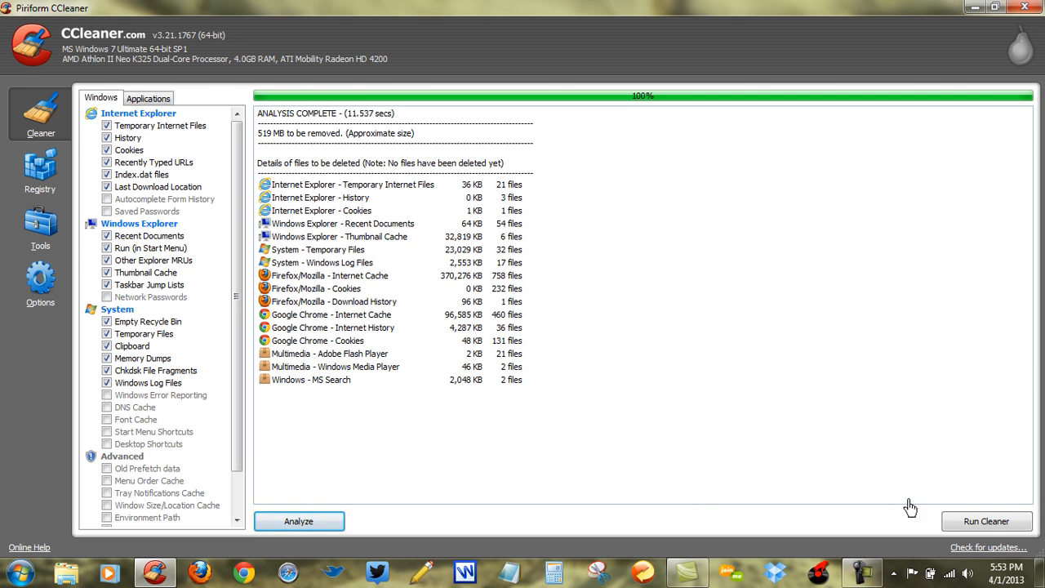
click(952, 523)
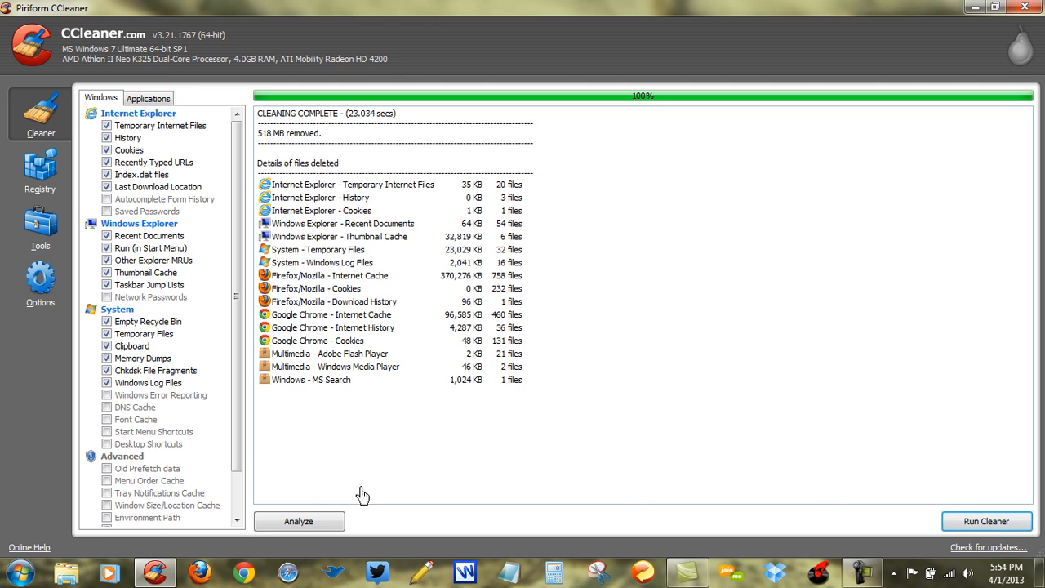
Step: Launch Disk Cleanup from the System Tools folder of the Windows Accessories
click(21, 573)
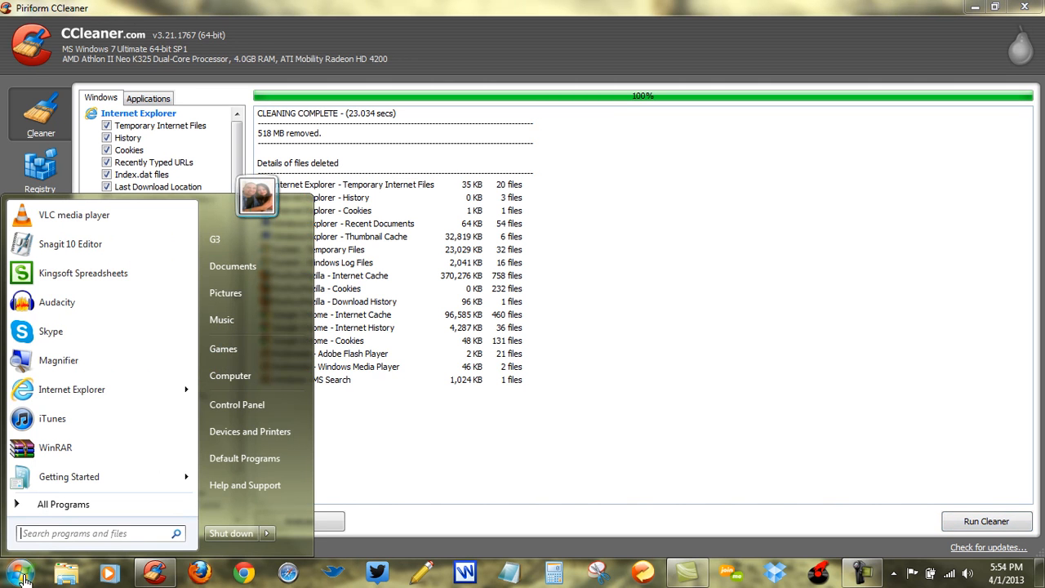
click(49, 504)
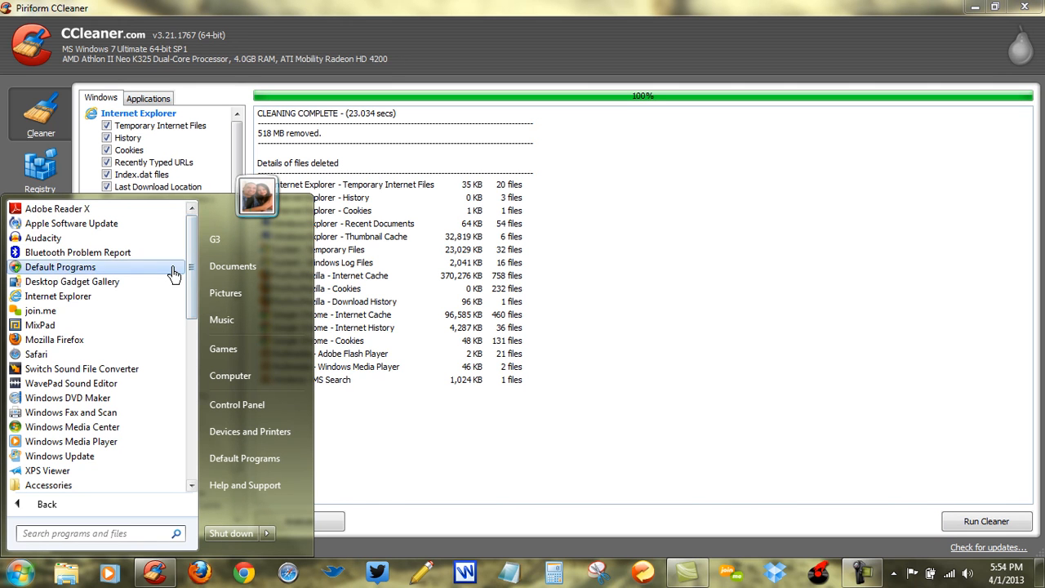
drag(193, 271, 188, 322)
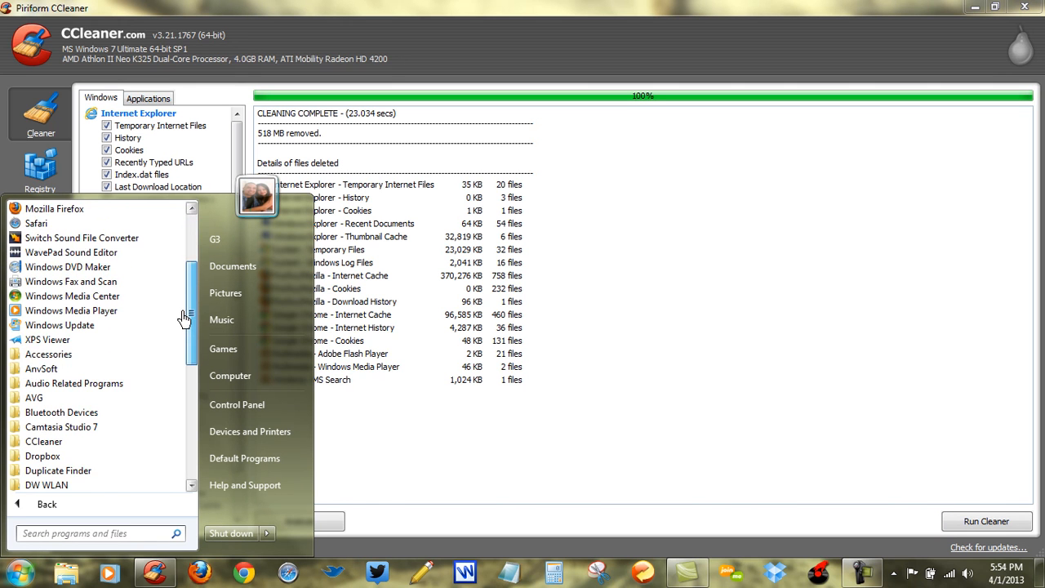
click(59, 357)
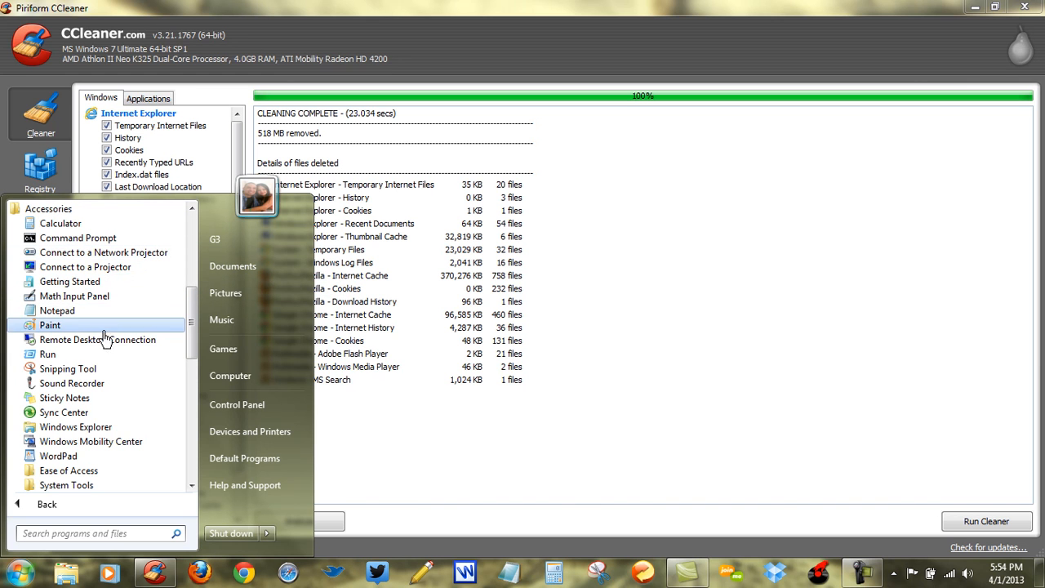
scroll(151, 416, down, 2)
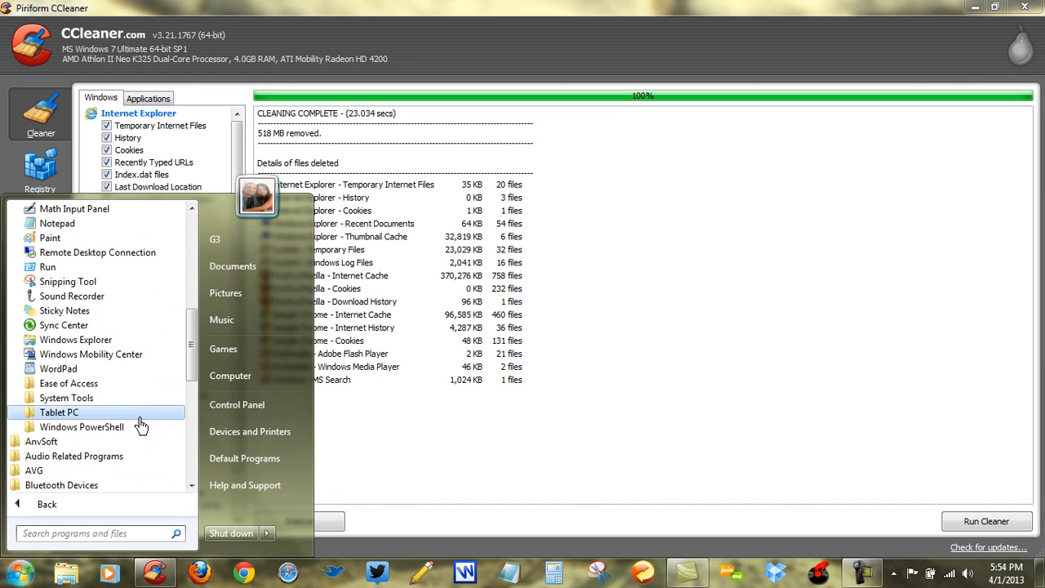
click(90, 402)
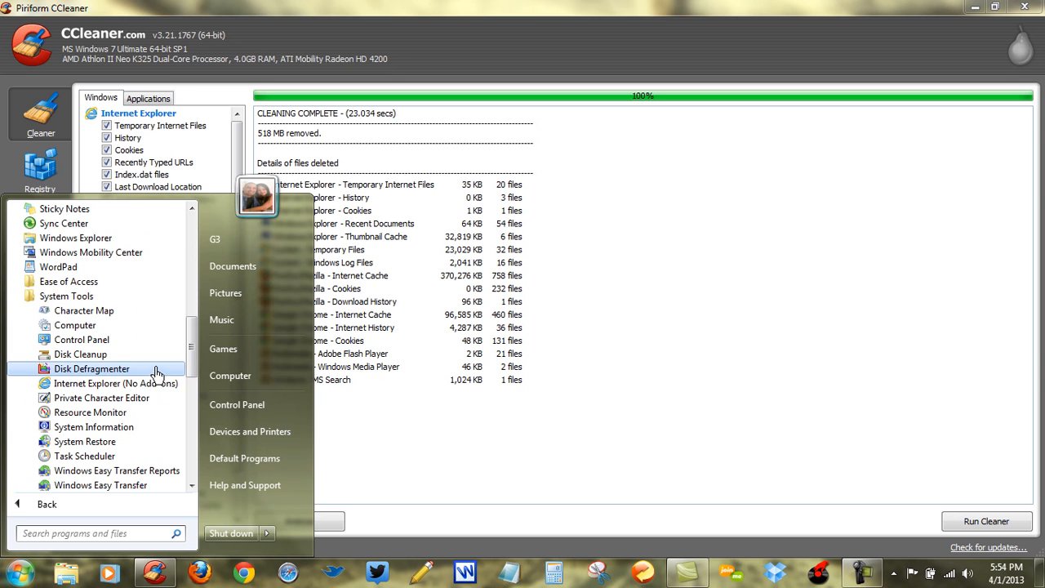
click(102, 359)
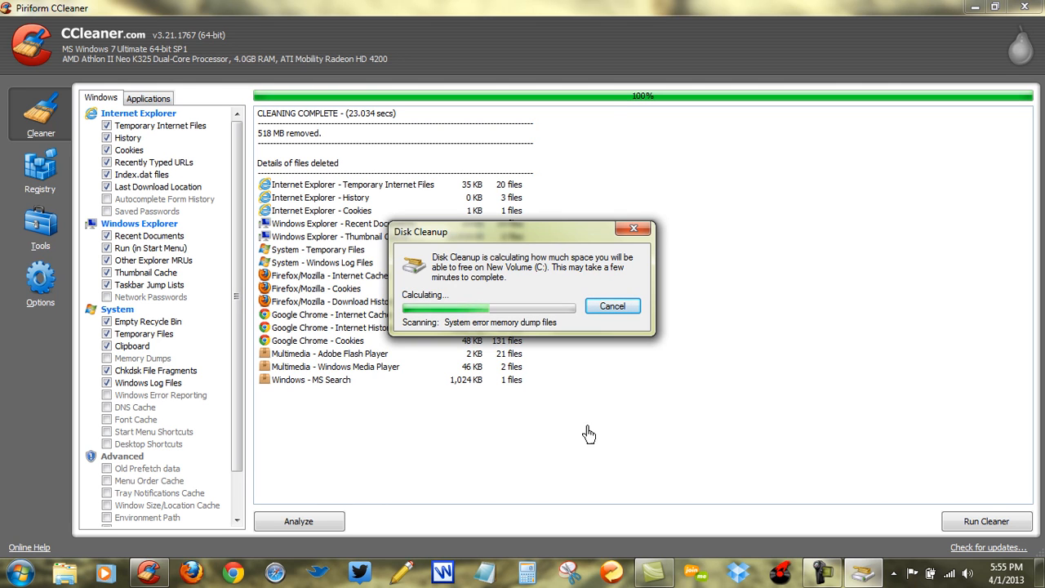
Step: Minimize CCleaner and reposition the Disk Cleanup window for the C: volume on the desktop
click(34, 377)
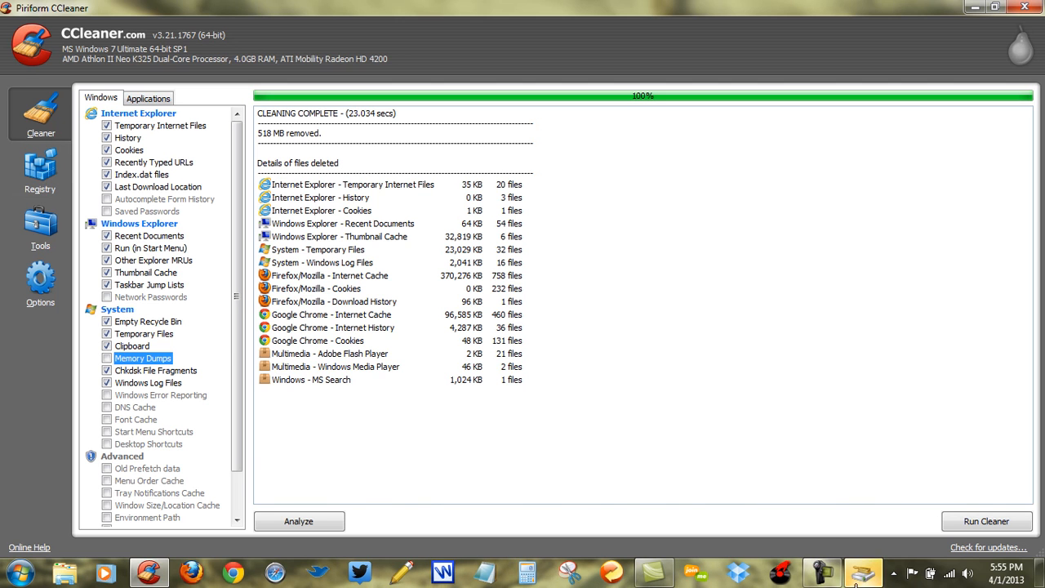
drag(284, 152, 415, 84)
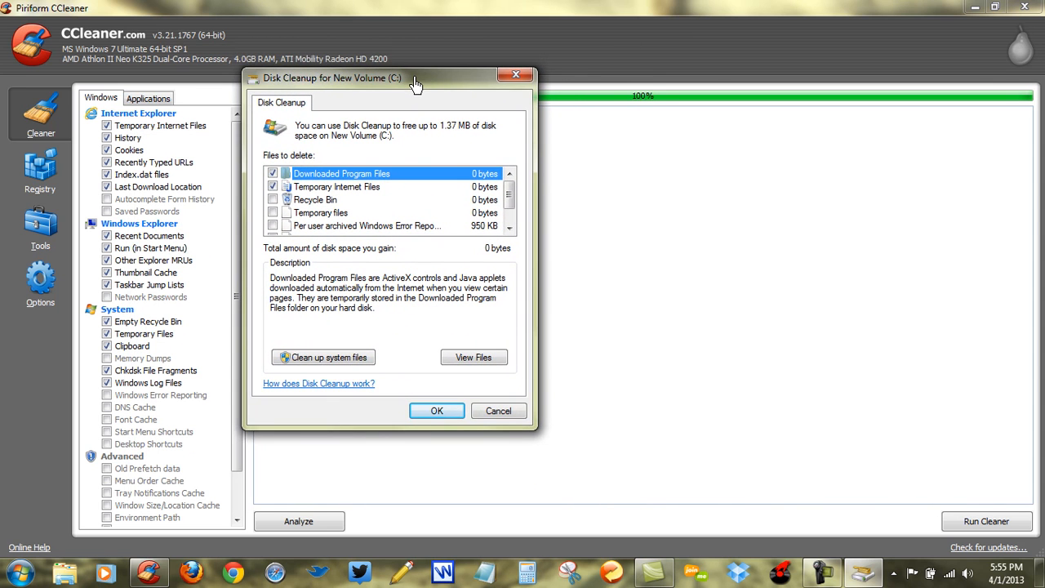
click(975, 6)
drag(457, 78, 440, 54)
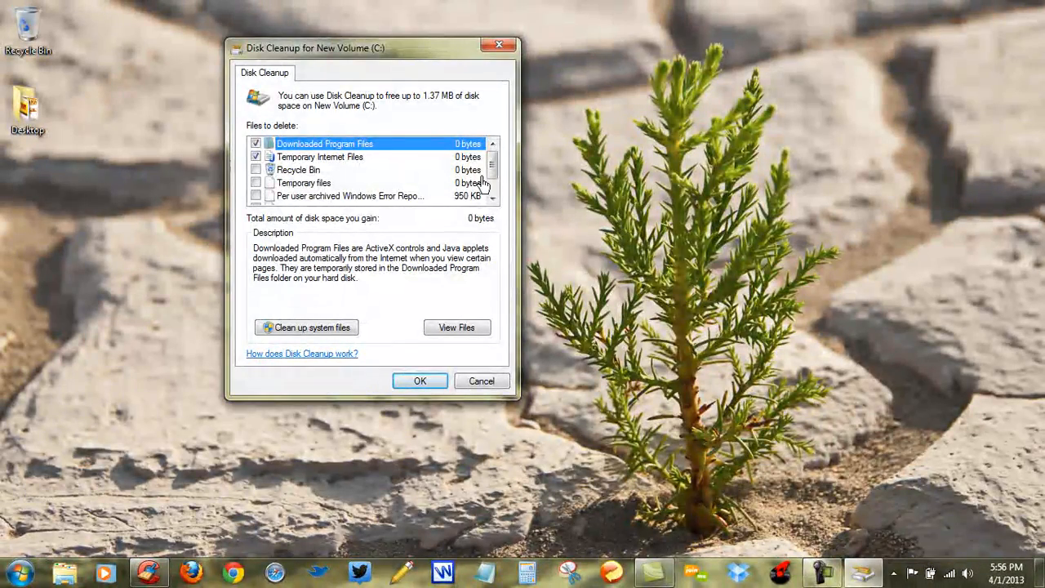
Step: Examine Disk Cleanup's list of files to delete and compare it with the CCleaner cleaning report
drag(493, 179, 493, 191)
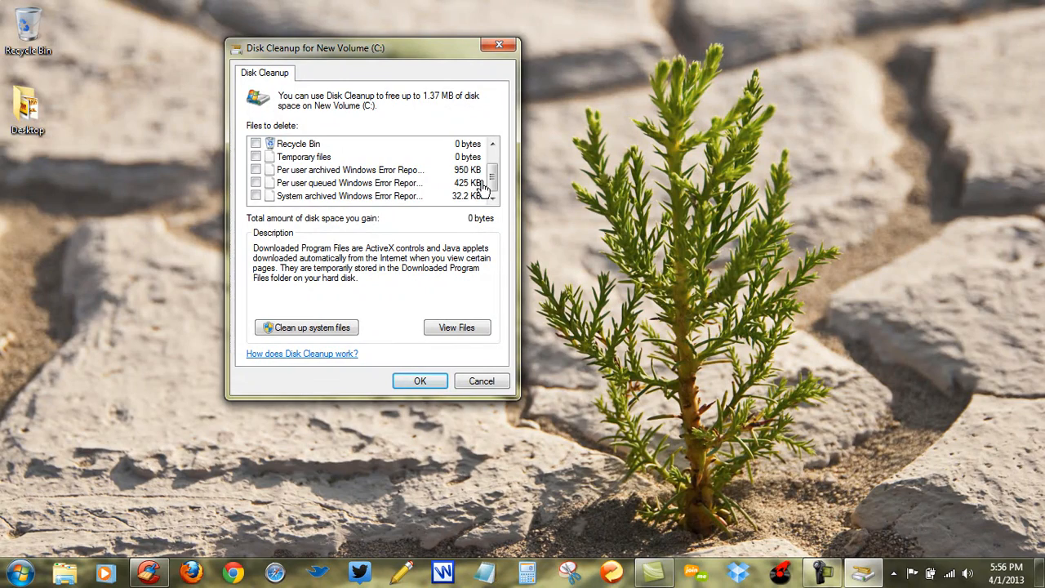
scroll(493, 175, up, 1)
scroll(494, 175, up, 1)
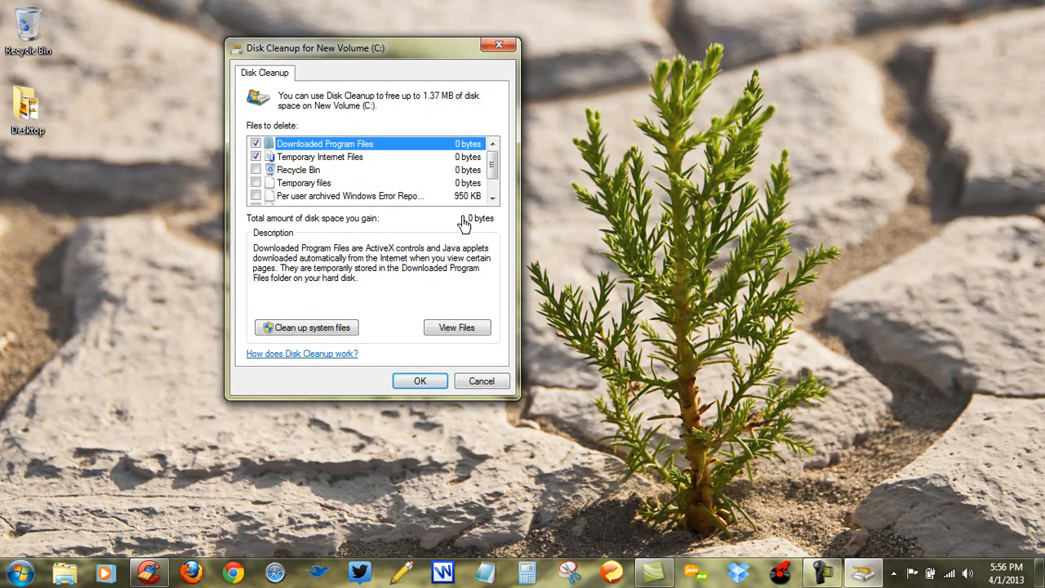
click(147, 572)
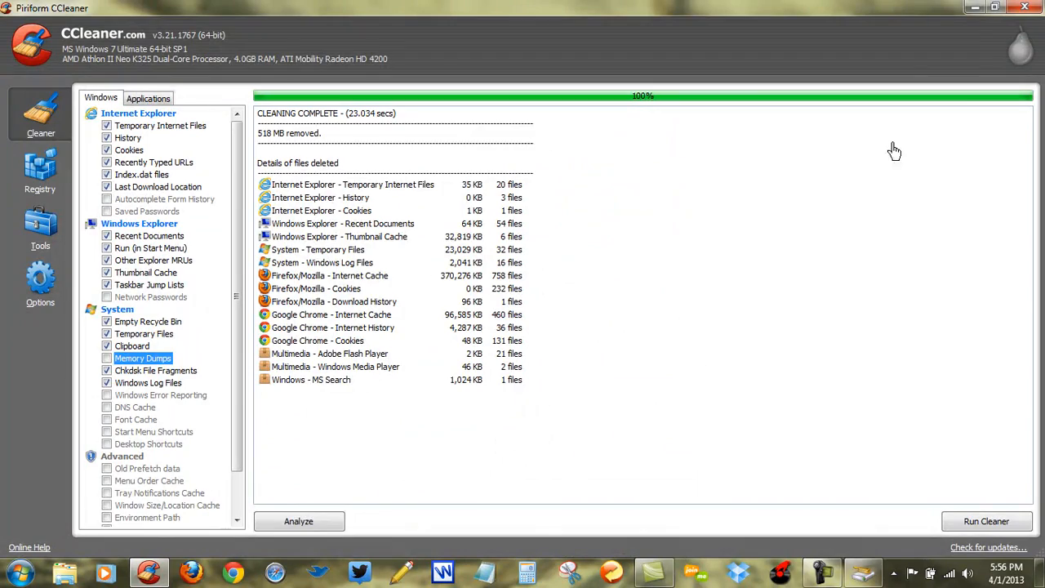
click(975, 10)
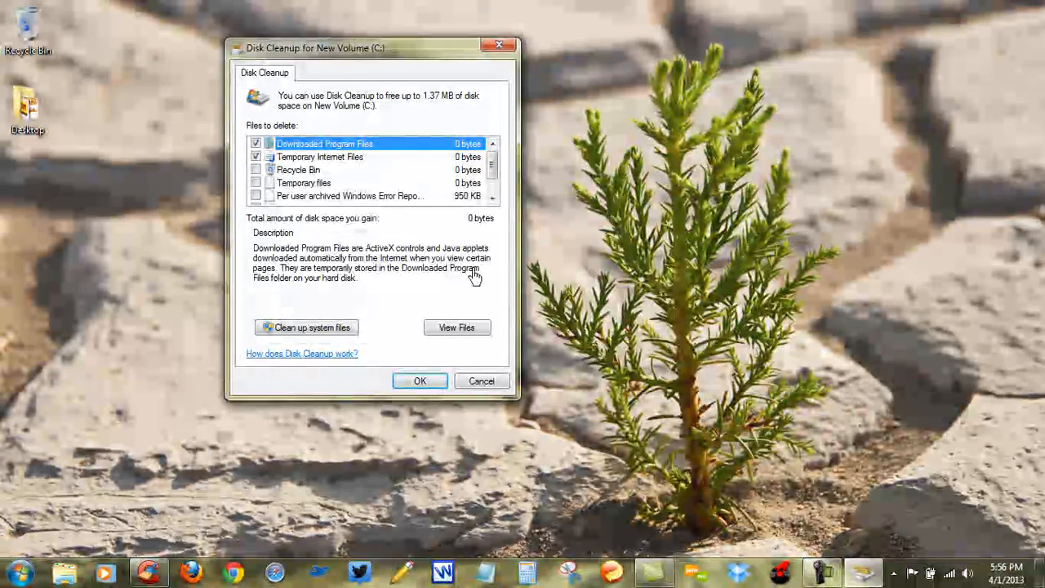
drag(492, 172, 493, 190)
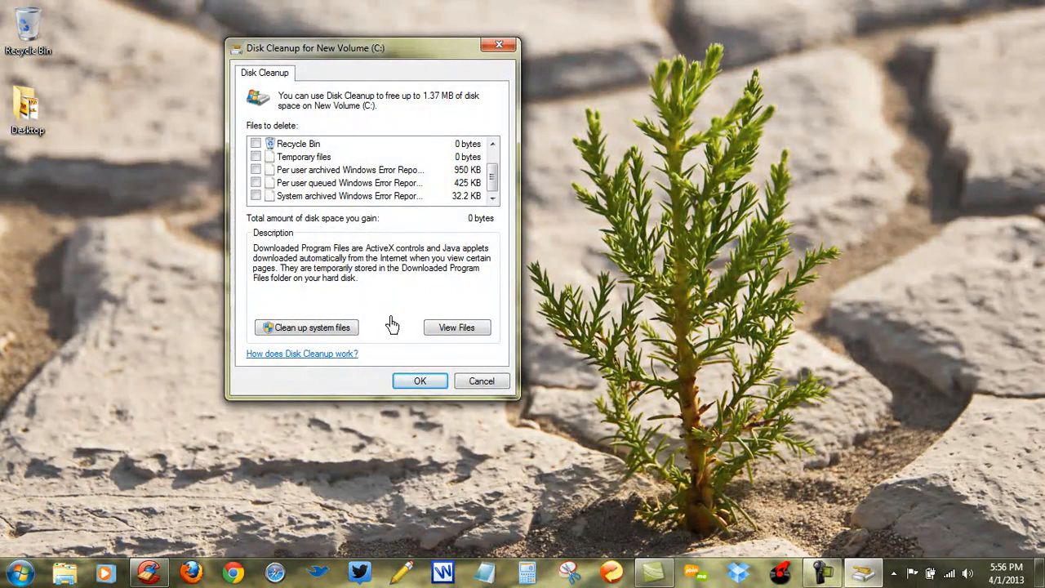
Step: Return to CCleaner and scan the registry for issues in all categories
click(160, 576)
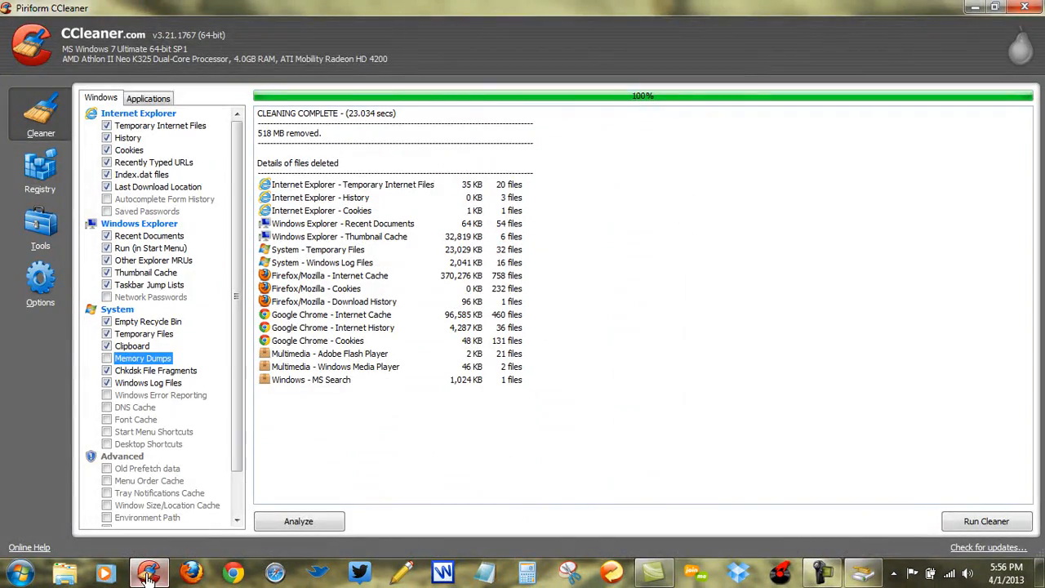
click(160, 575)
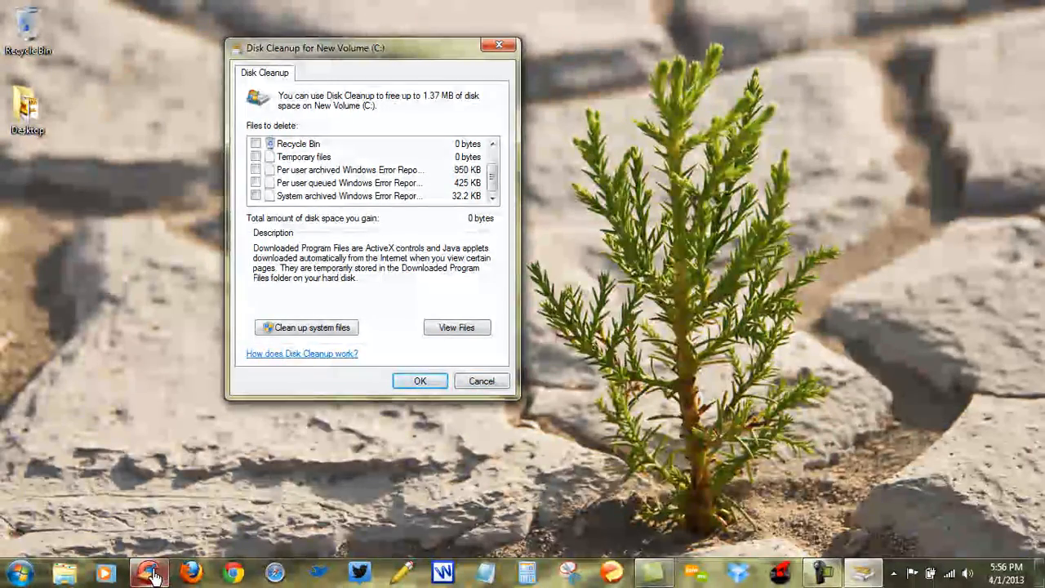
click(264, 459)
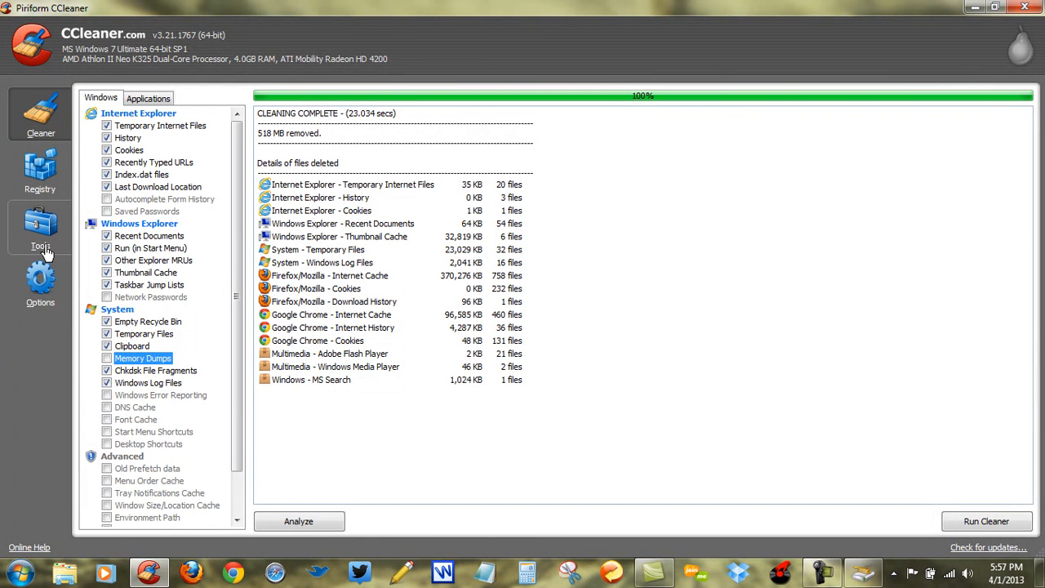
click(48, 180)
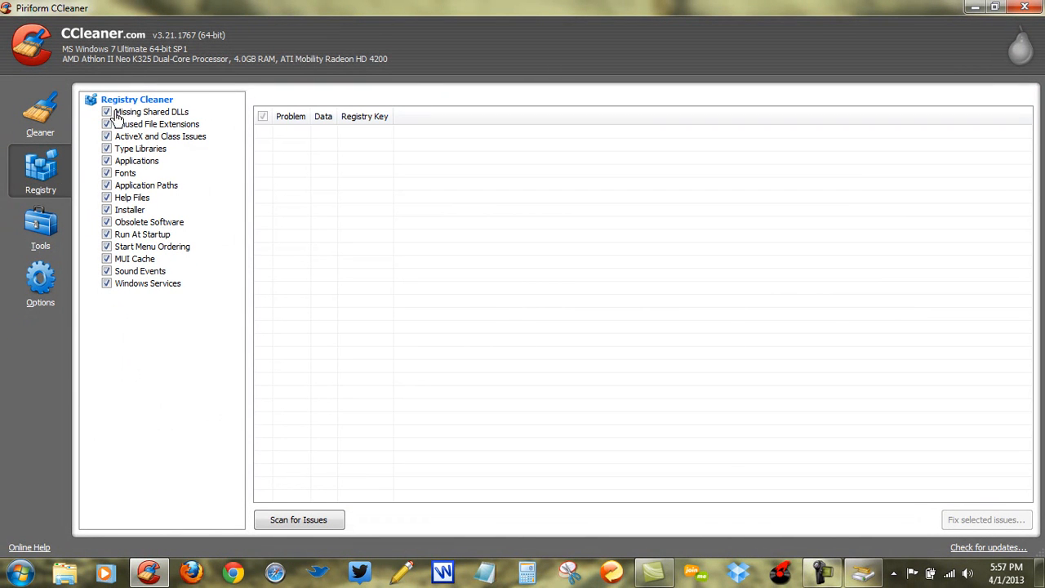
click(302, 522)
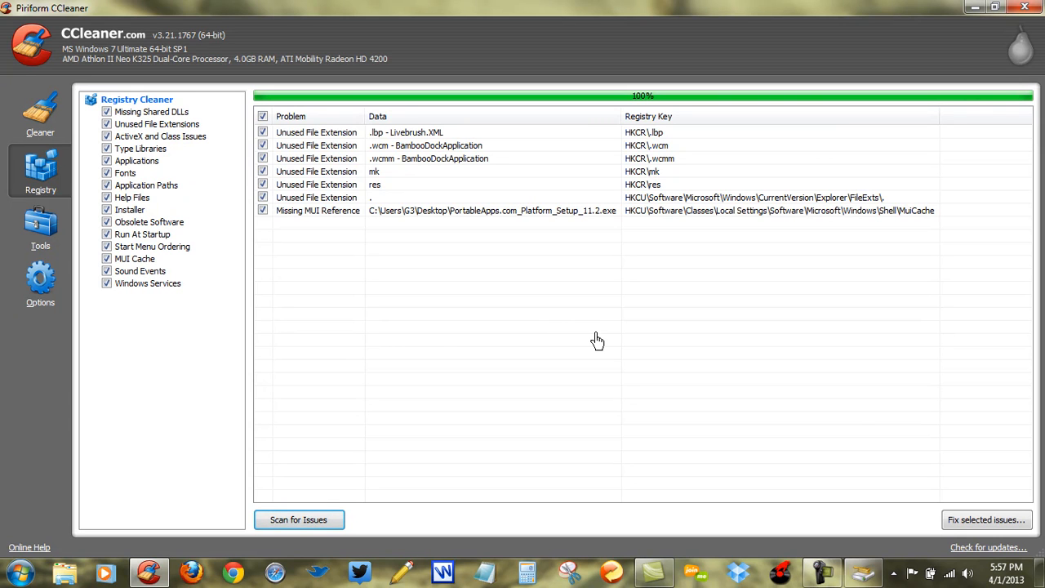
Step: Fix all selected registry issues without backing up the registry, and close the issue dialog
click(961, 526)
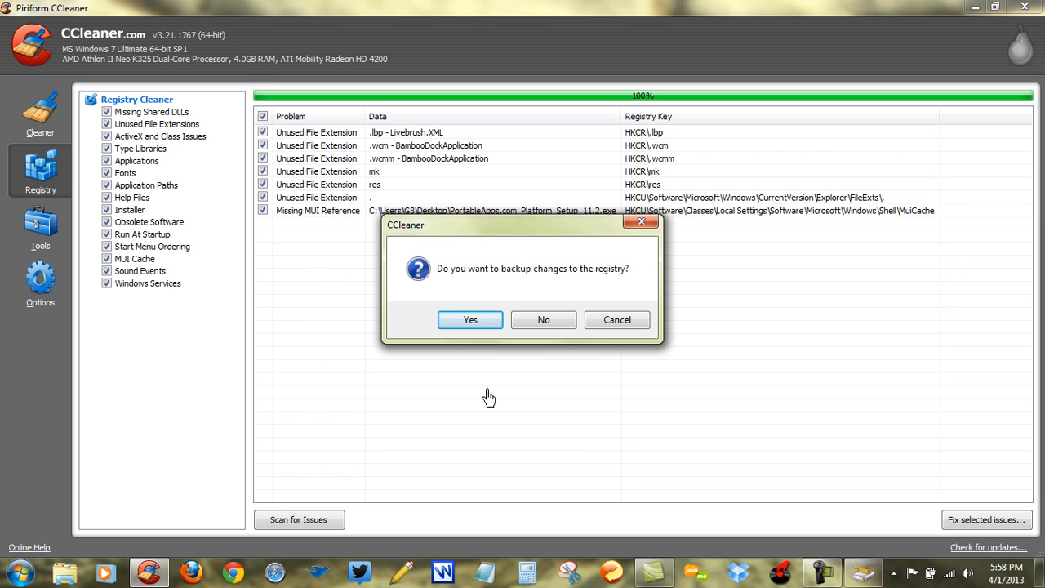
click(541, 324)
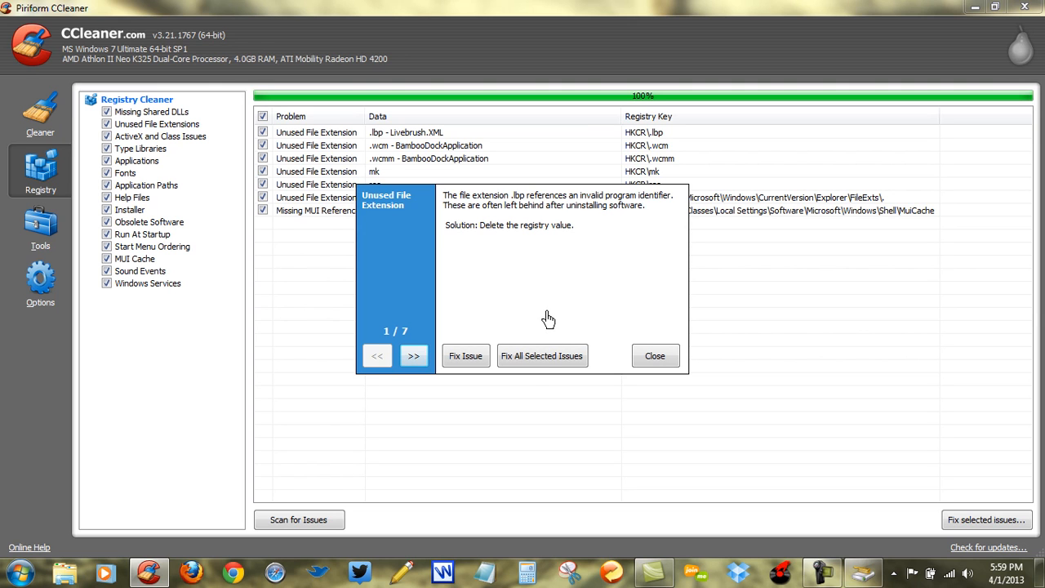
click(535, 366)
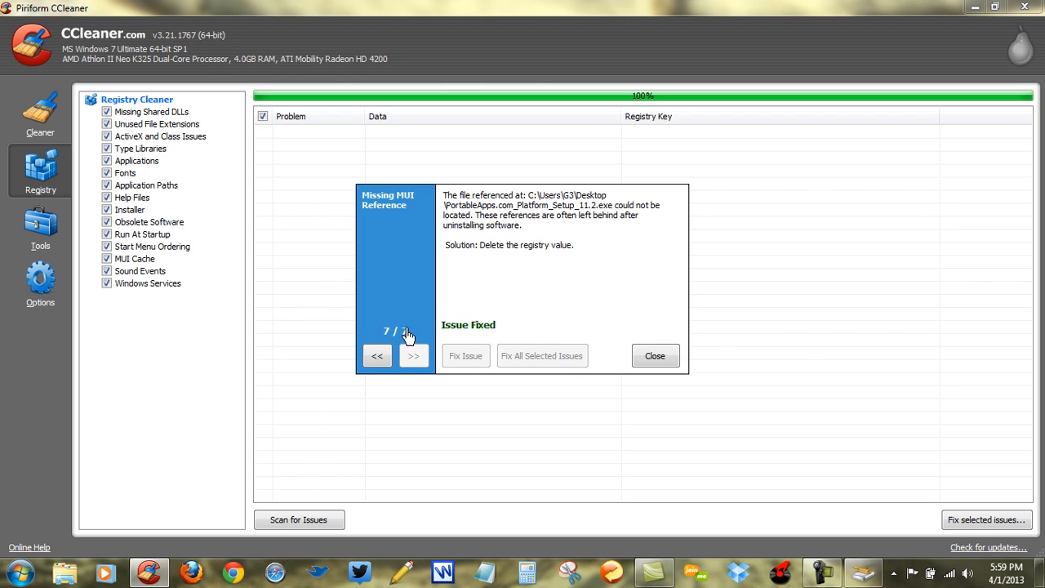
click(650, 357)
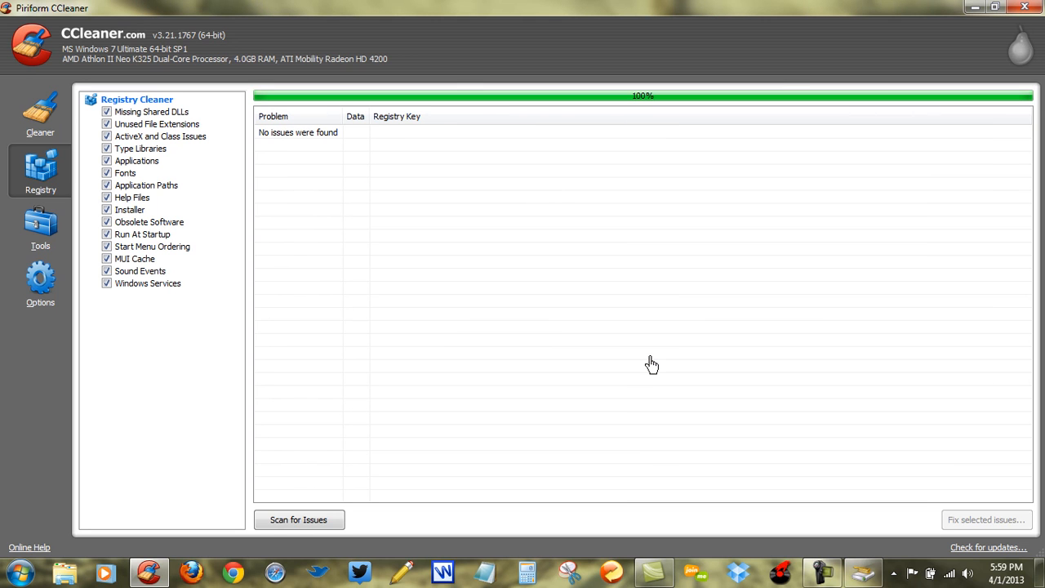
Step: Open CCleaner's list of removable programs and look up Dropbox's own uninstall entry among all Windows programs
click(49, 234)
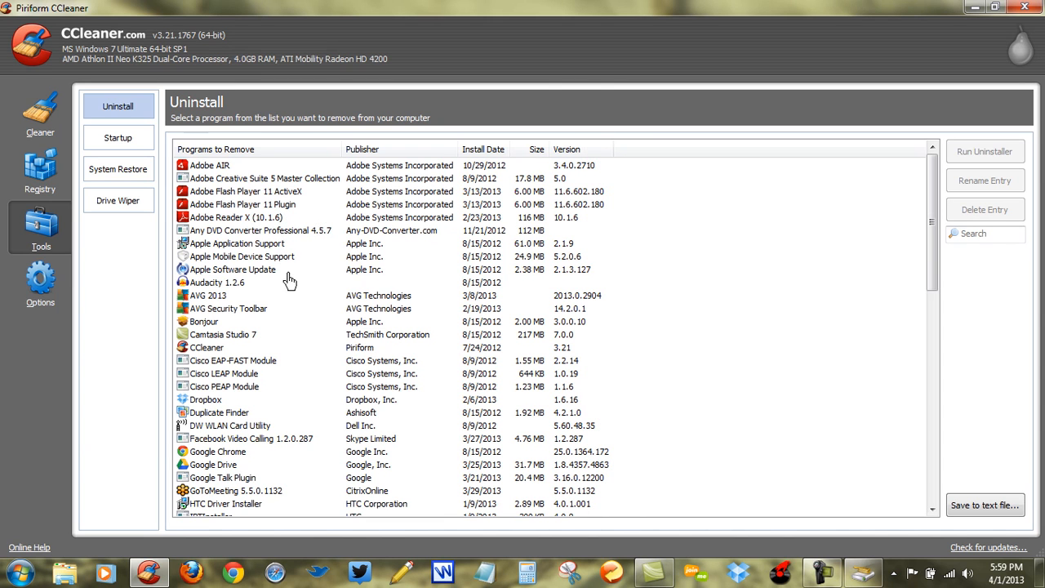
click(33, 570)
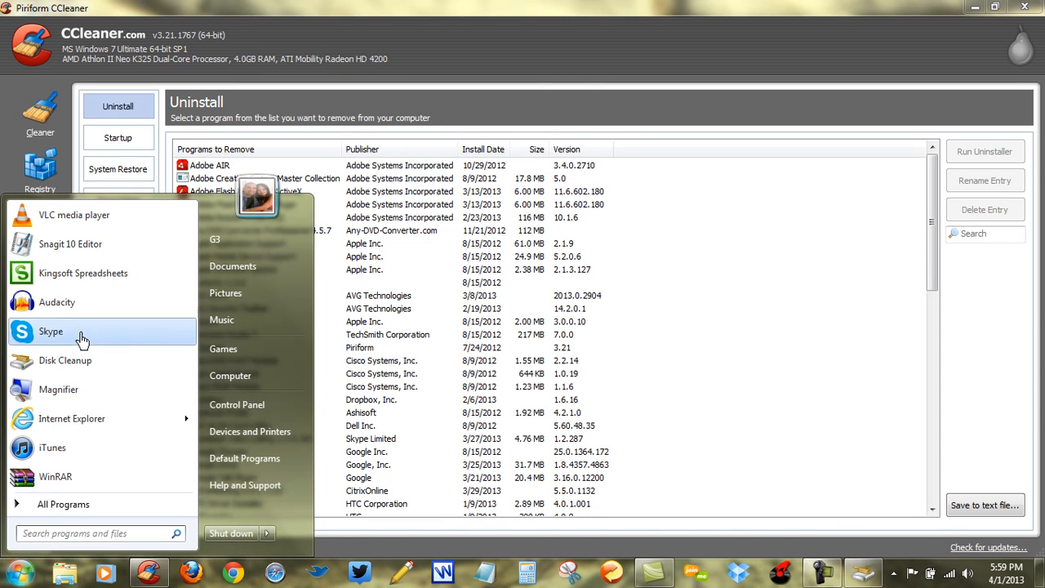
click(80, 512)
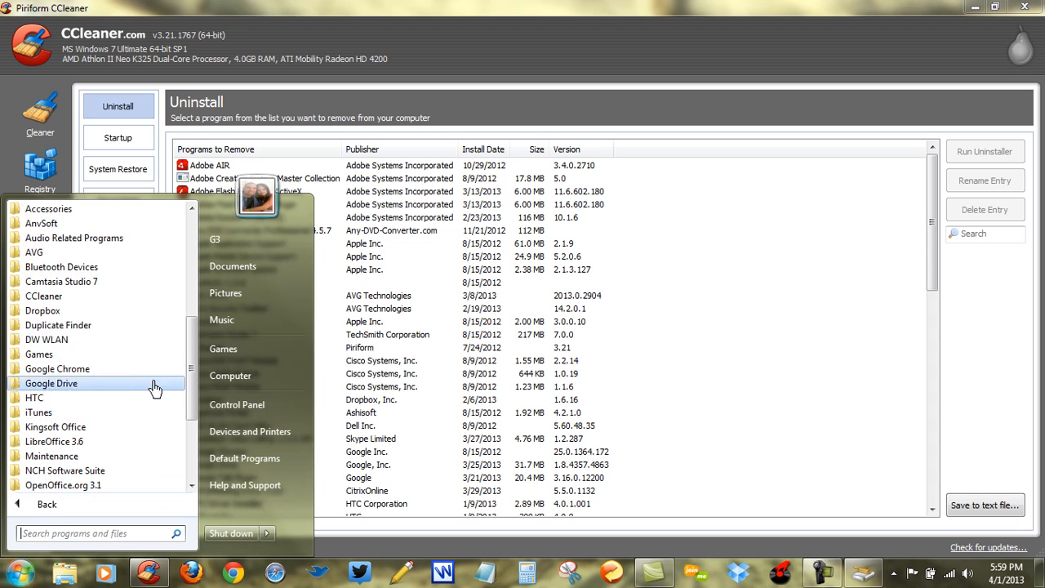
click(79, 313)
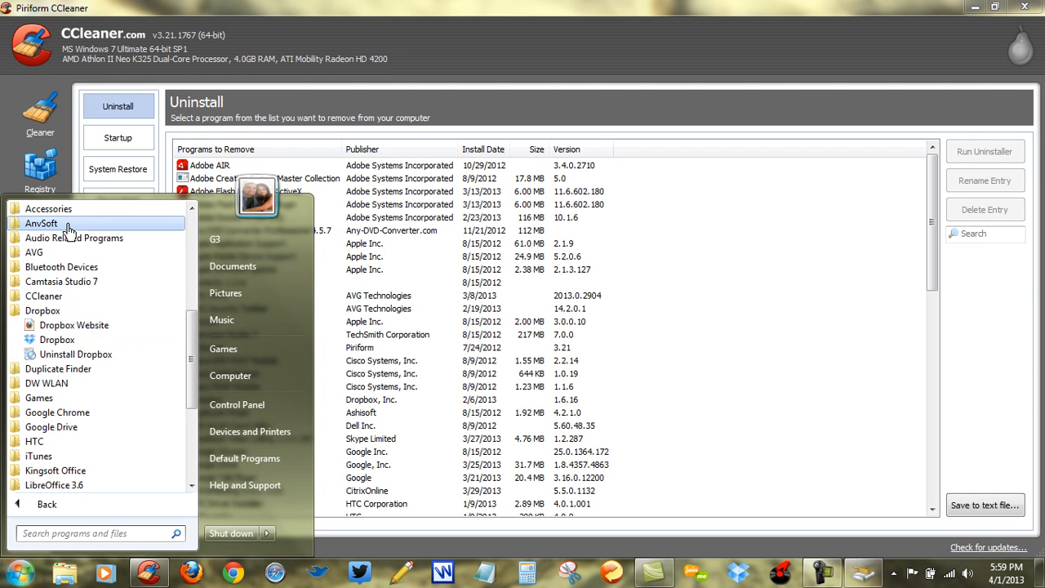
click(22, 582)
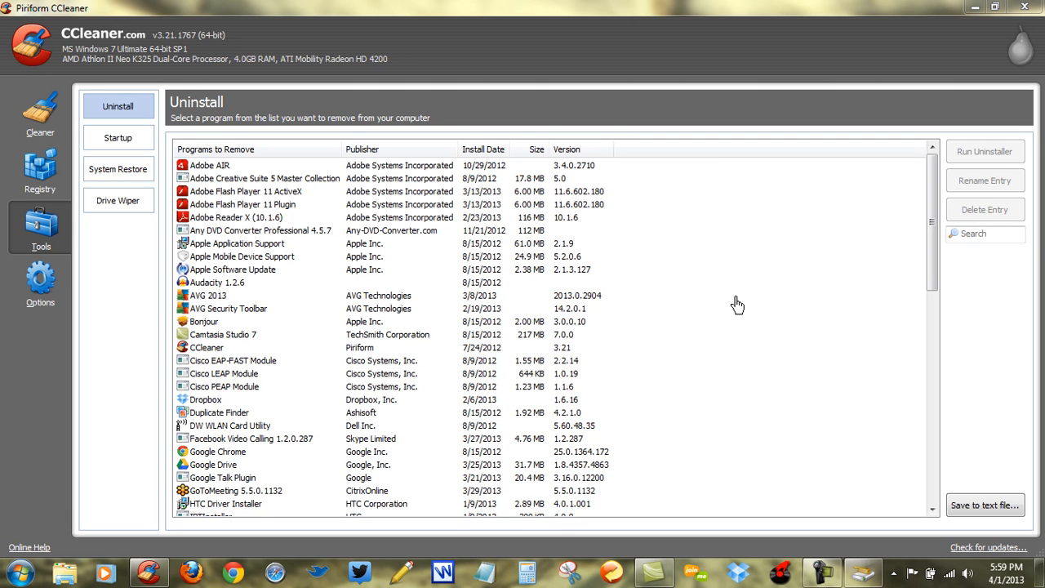
Step: Select Dropbox as an example for removal and look through the other installed programs and their publishers
drag(928, 234, 935, 206)
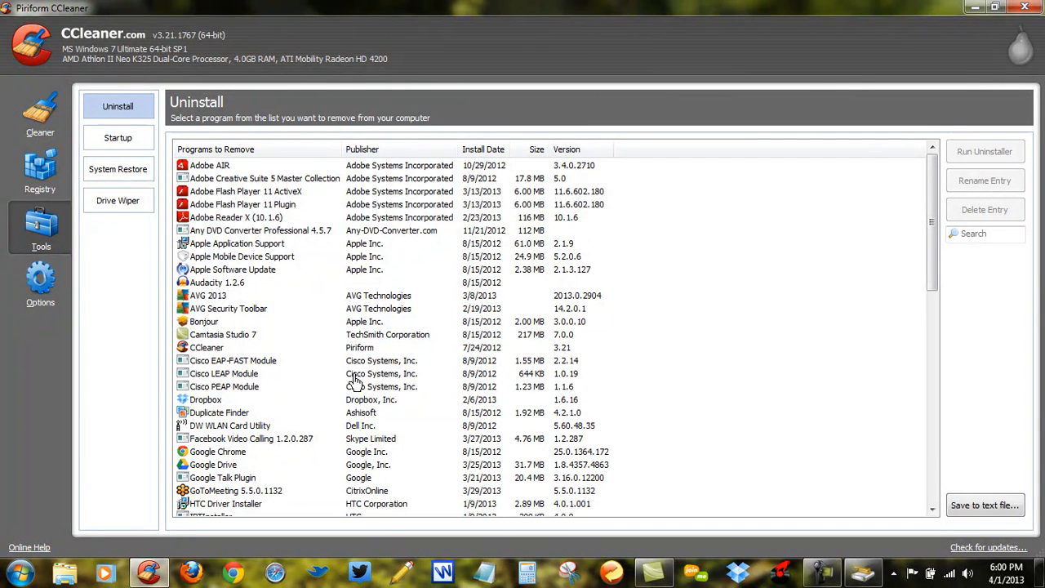
scroll(365, 375, down, 1)
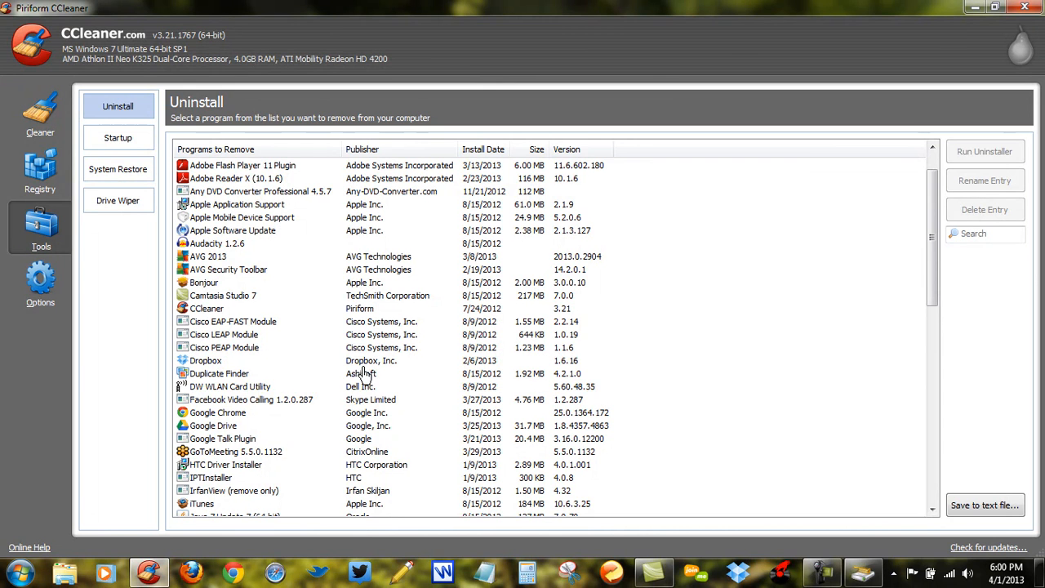
click(362, 338)
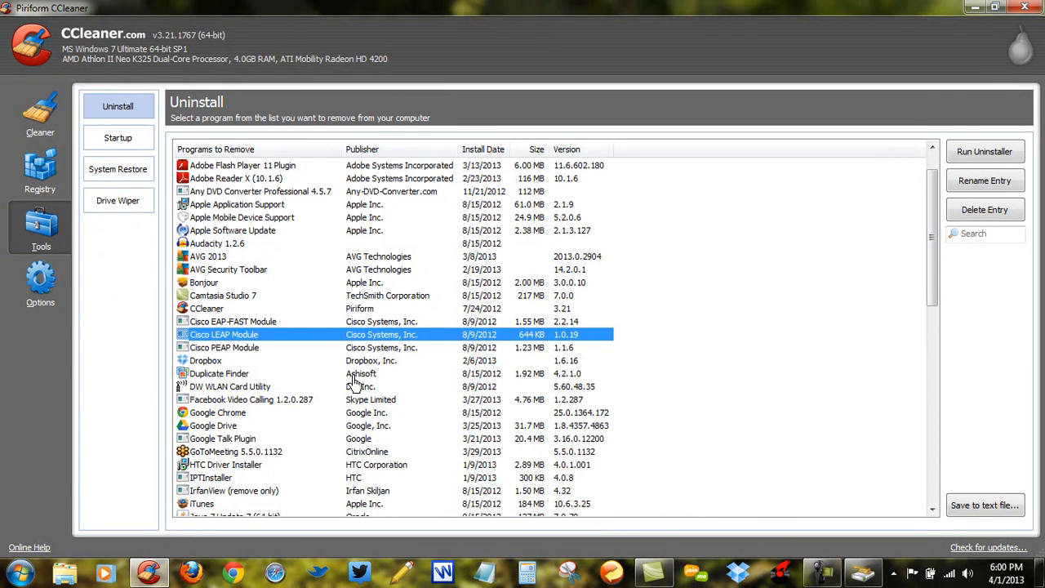
click(357, 364)
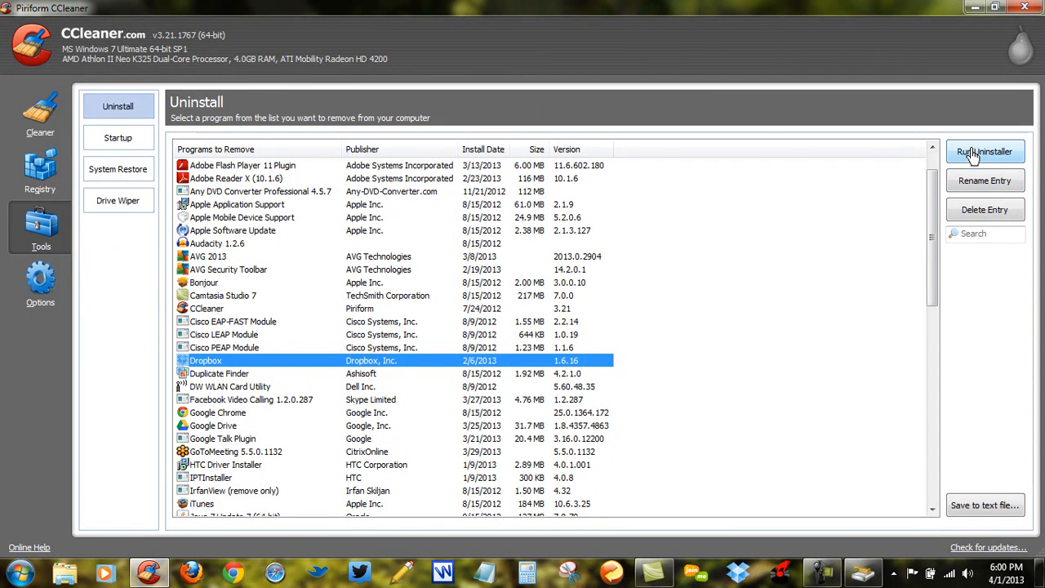
scroll(659, 277, down, 1)
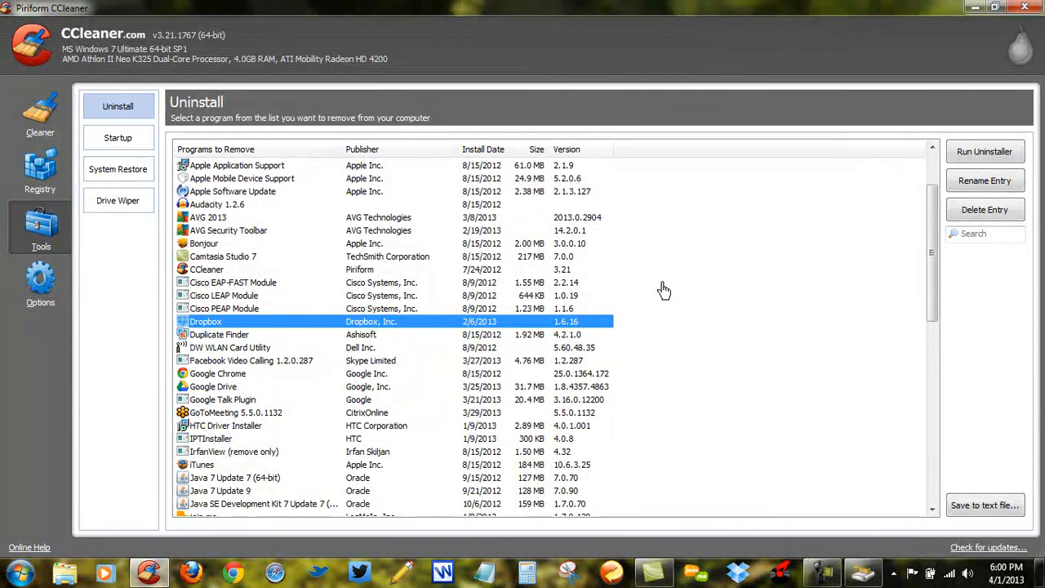
scroll(663, 290, down, 4)
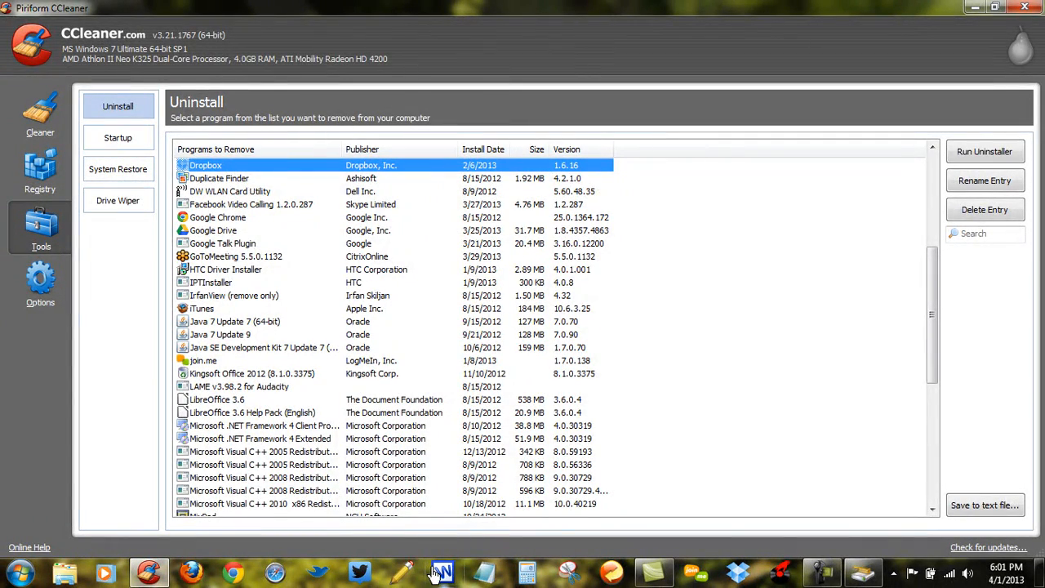
scroll(523, 343, down, 2)
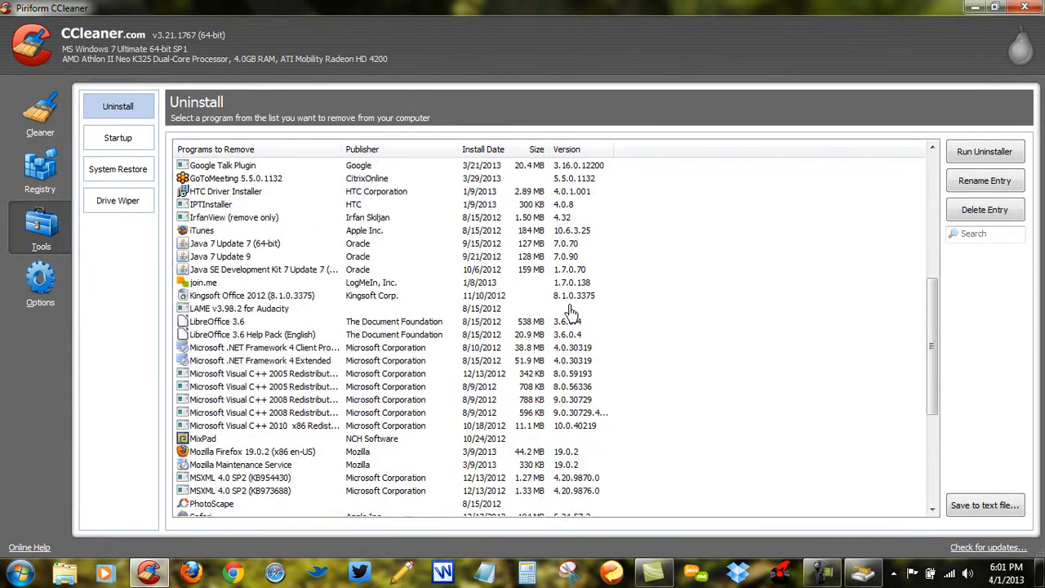
scroll(580, 310, down, 2)
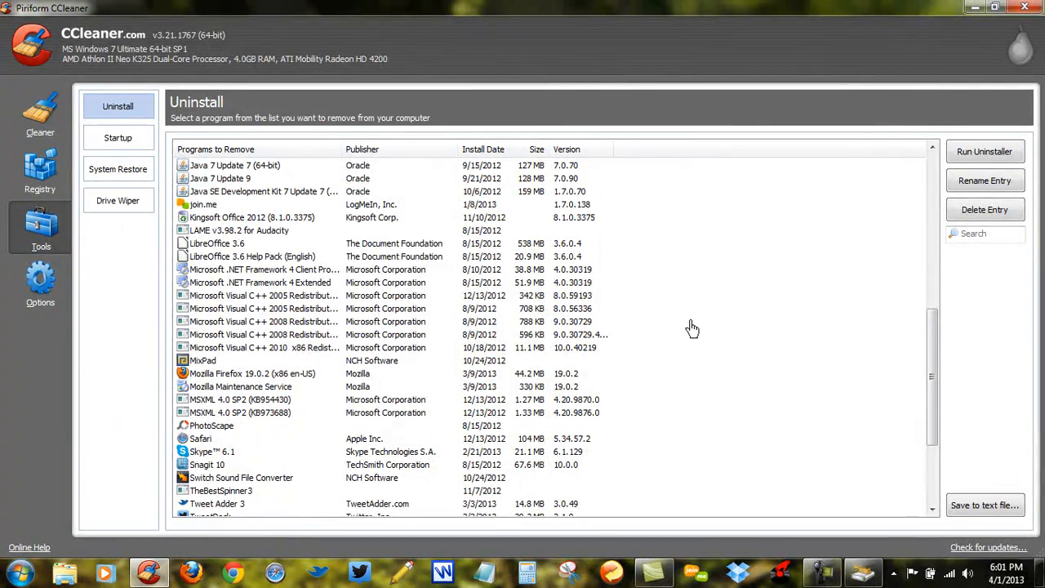
scroll(691, 328, up, 7)
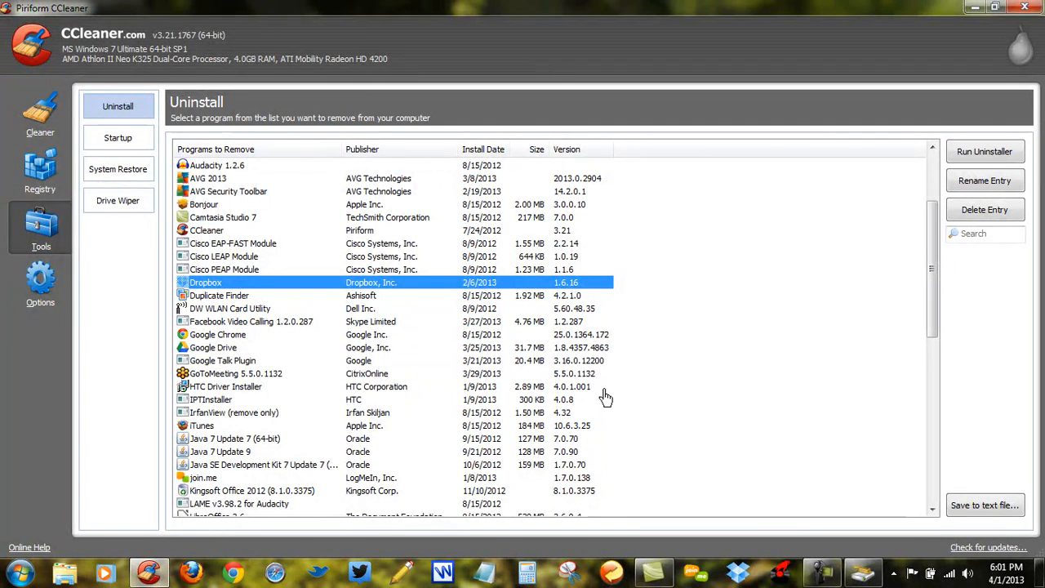
Step: Select Kingsoft Office 2012 in the uninstall list and examine the remaining entries down to µTorrent
click(228, 490)
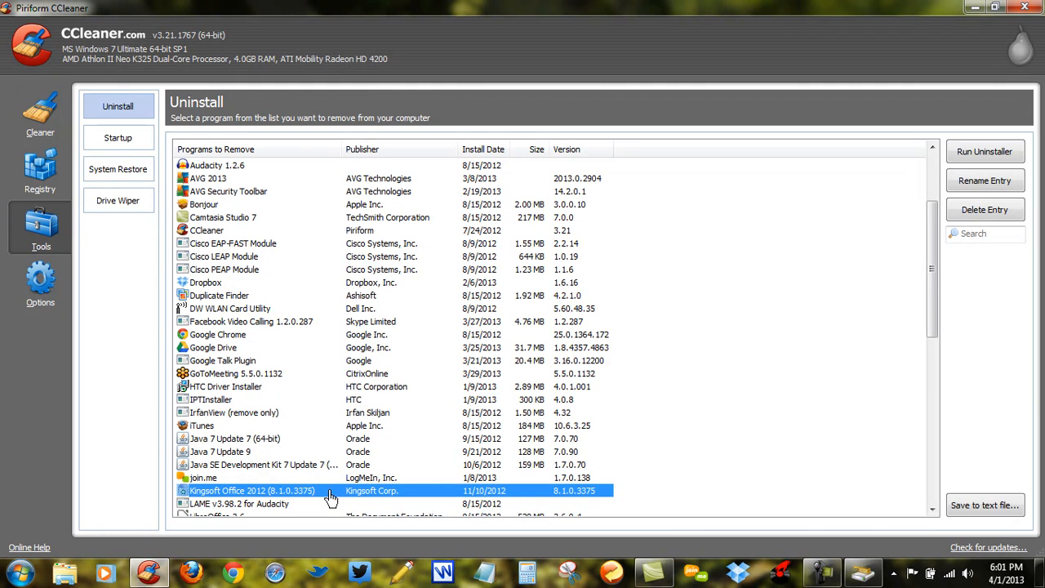
drag(931, 275, 936, 350)
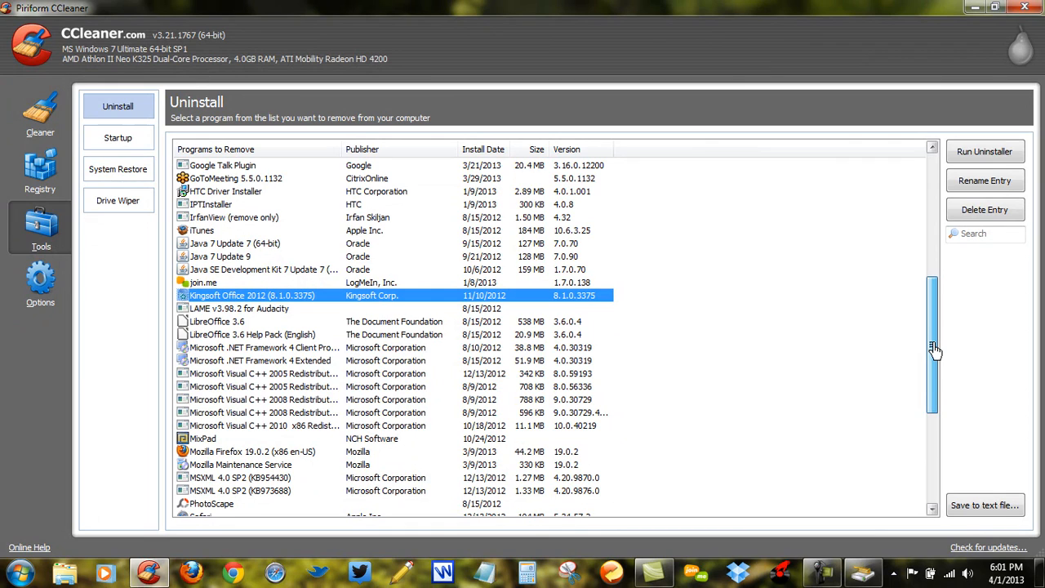
drag(936, 349, 937, 370)
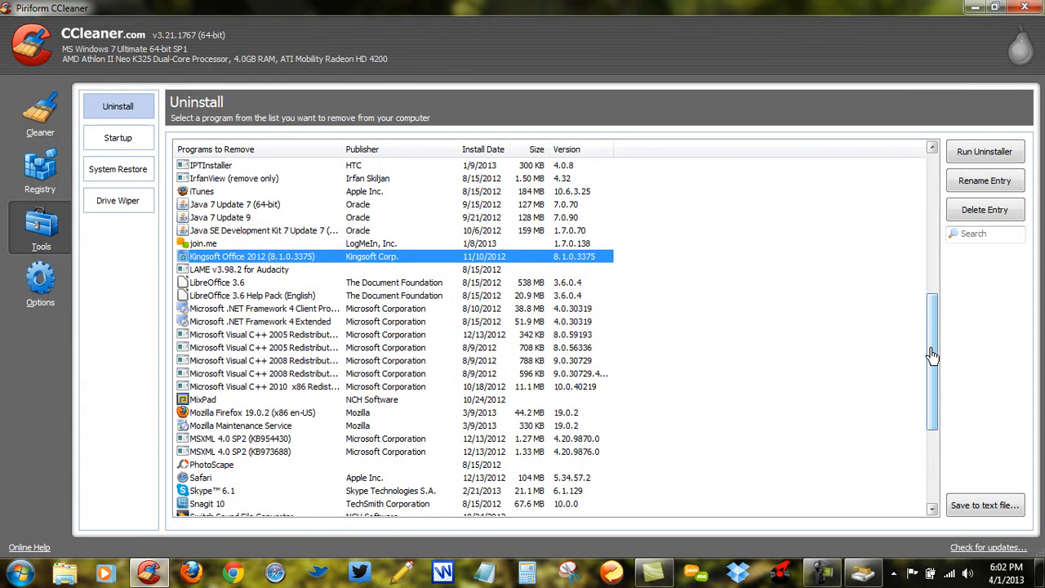
drag(932, 355, 926, 455)
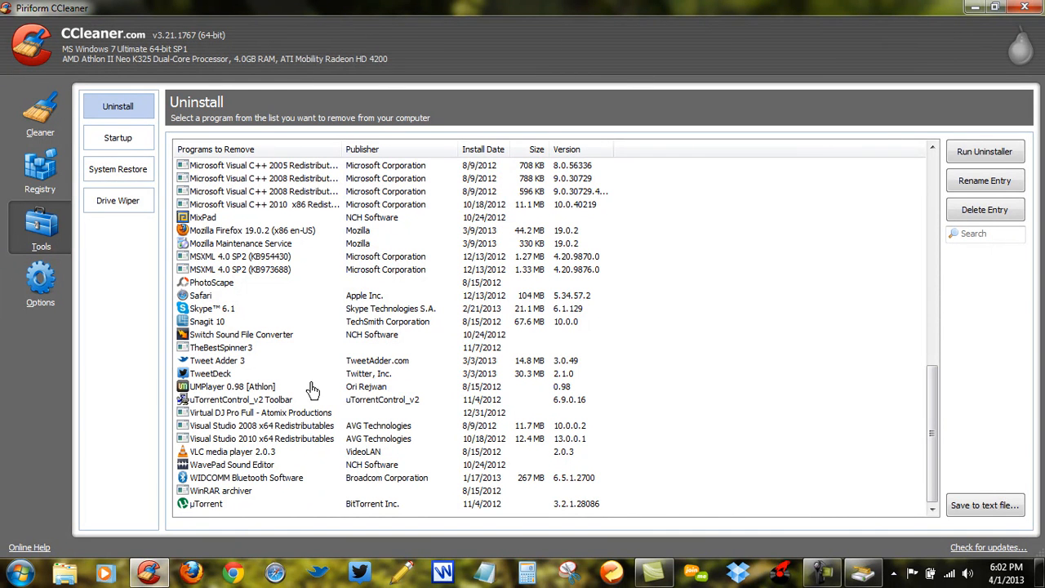
Step: Switch to Firefox to look at its toolbar area, close it, and return to the last entries of the uninstall list
click(133, 420)
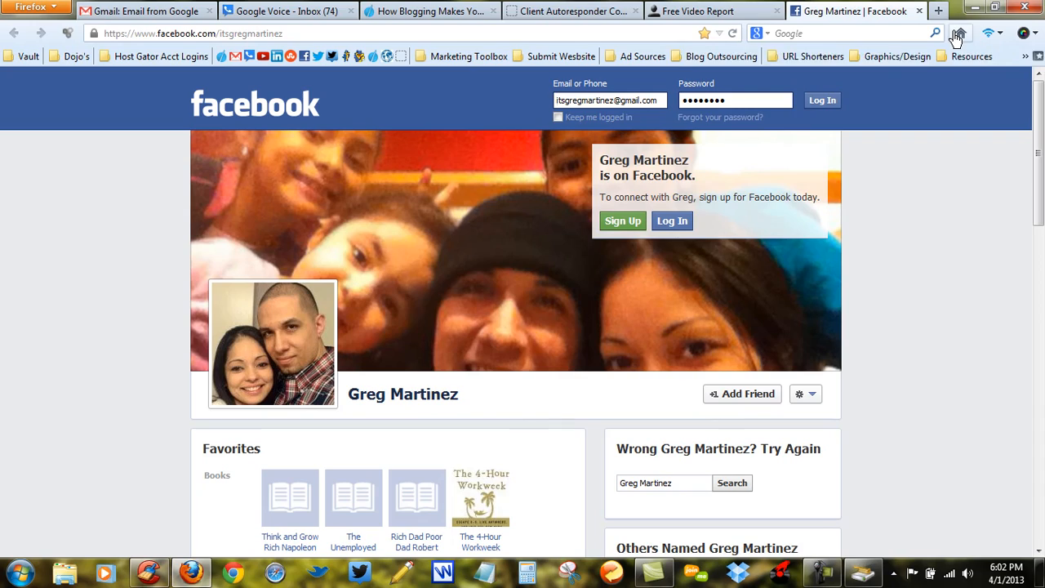
click(1022, 8)
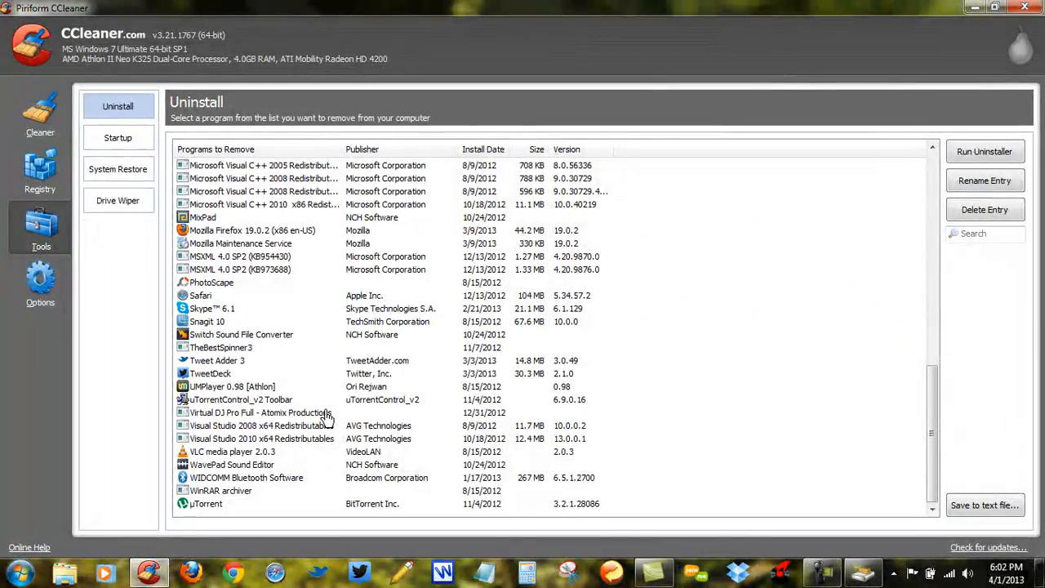
scroll(327, 415, up, 1)
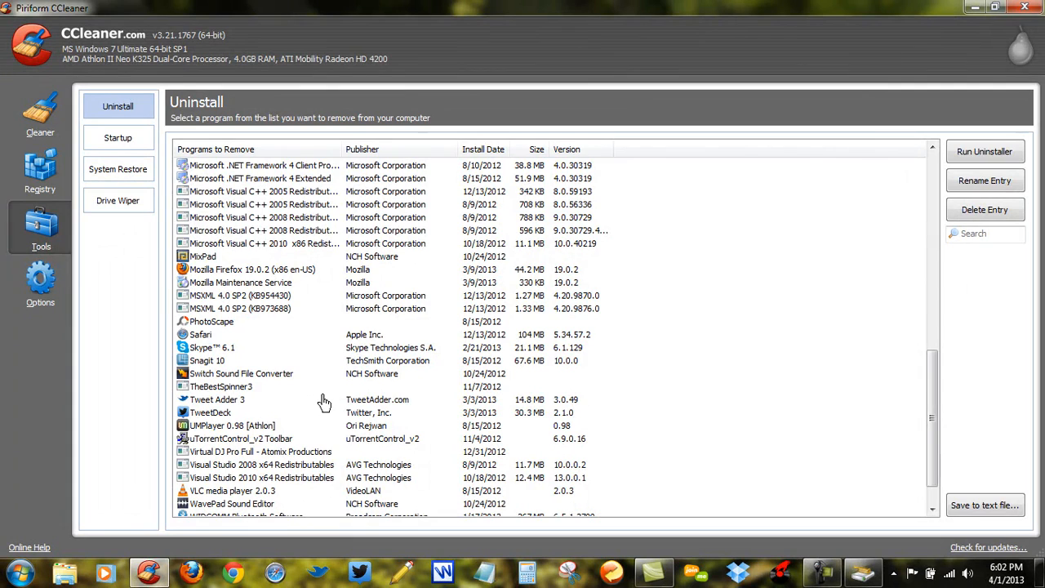
scroll(324, 401, down, 1)
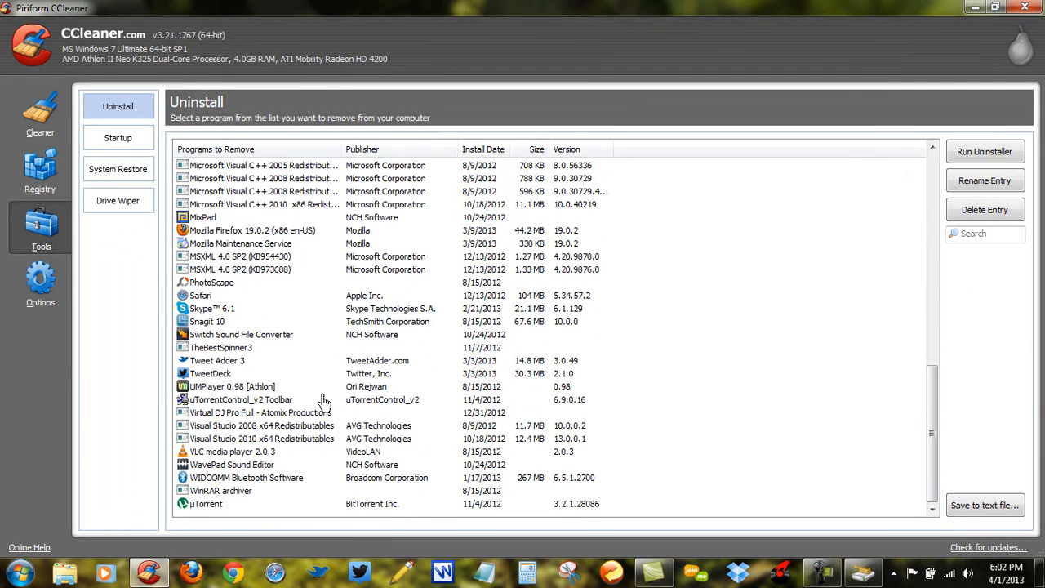
Step: Run the uninstaller for WavePad Sound Editor, review its removal options, and cancel without uninstalling
click(272, 465)
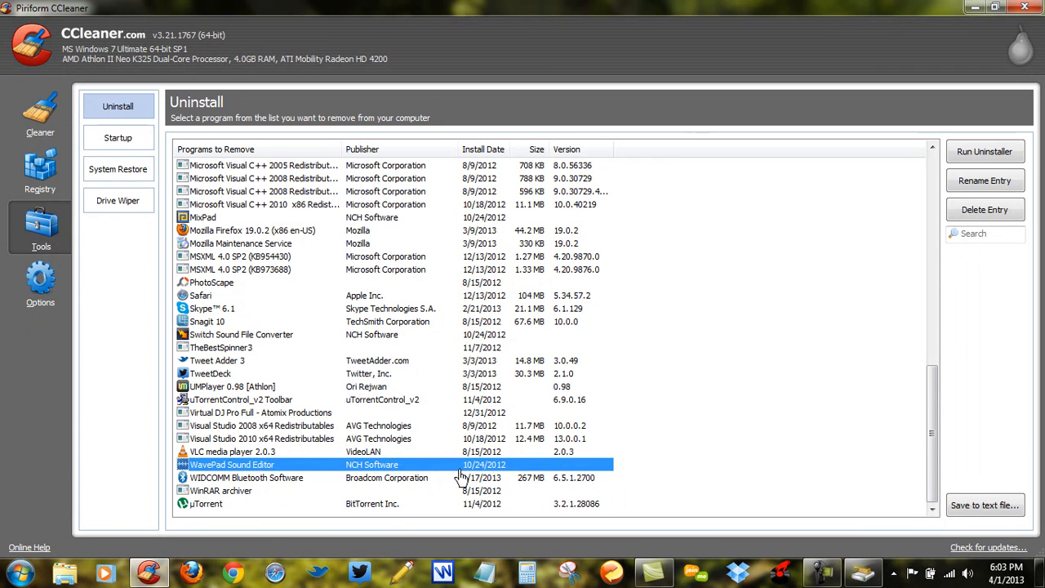
click(984, 153)
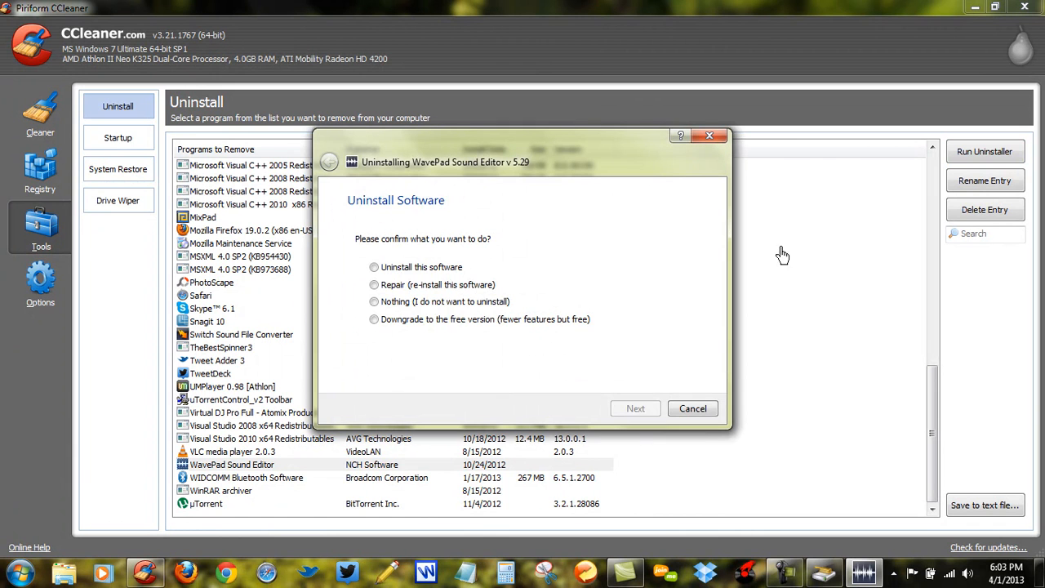
drag(558, 164, 419, 193)
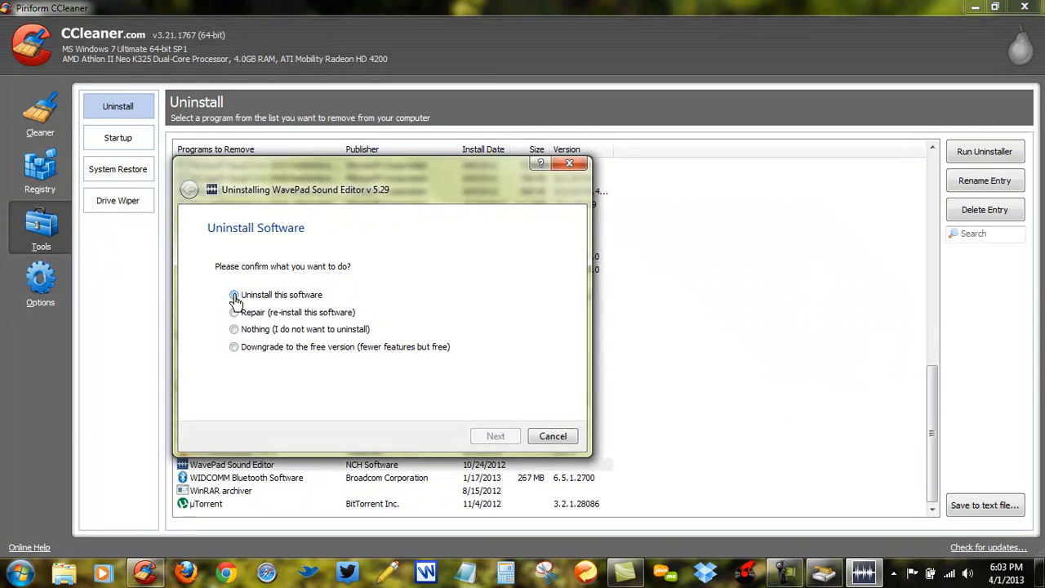
drag(307, 177, 507, 227)
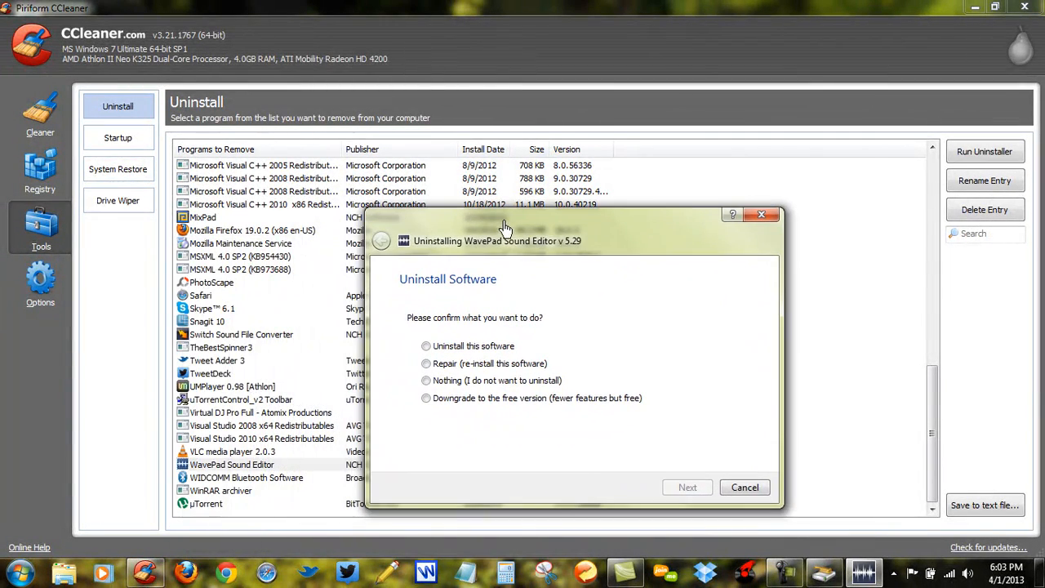
click(740, 487)
Step: Review the full list of installed programs again for software that is no longer needed
drag(932, 473, 936, 375)
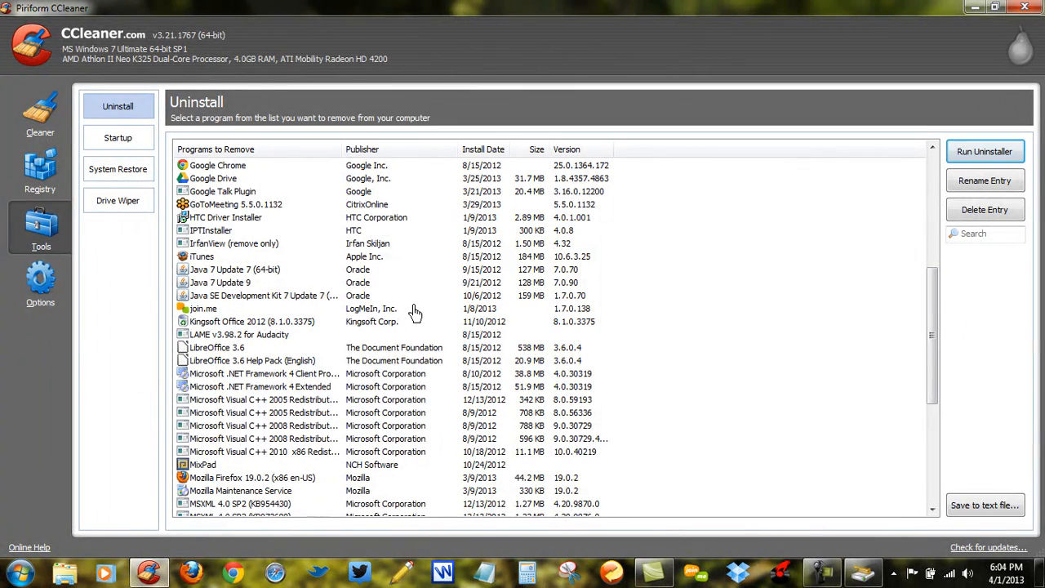
scroll(415, 312, up, 4)
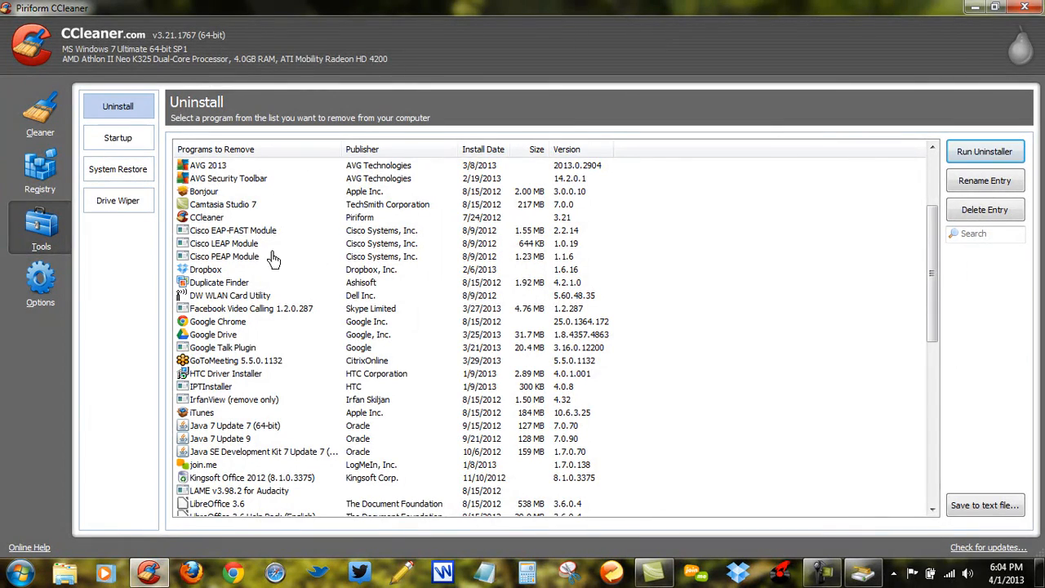
scroll(445, 353, down, 2)
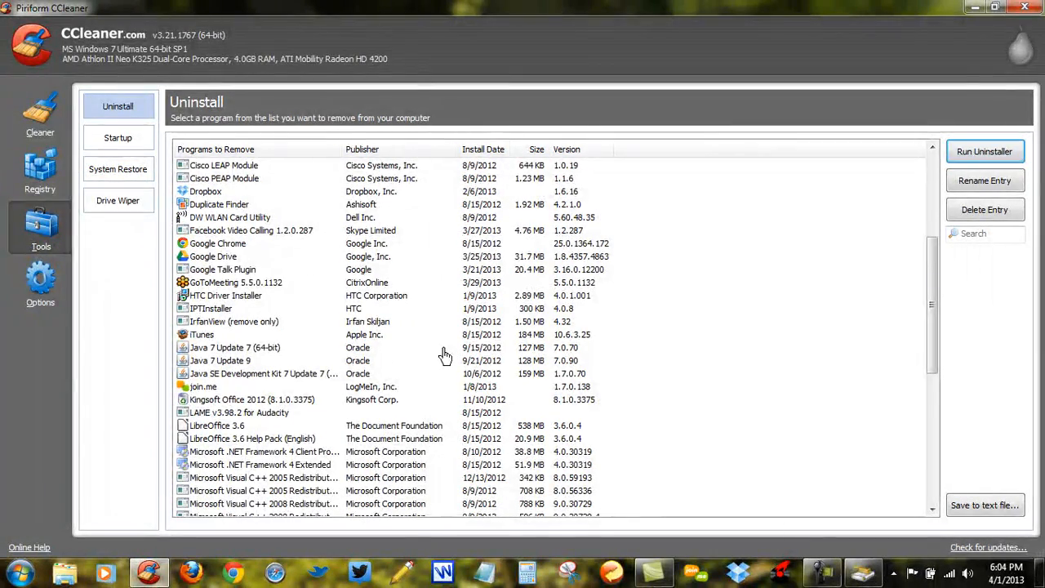
scroll(445, 352, up, 4)
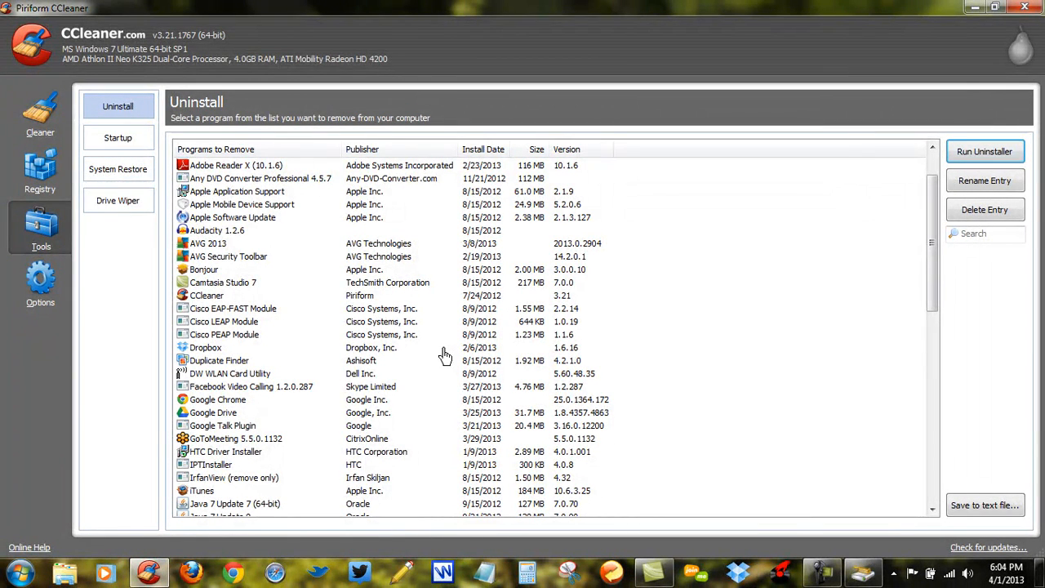
scroll(445, 355, down, 1)
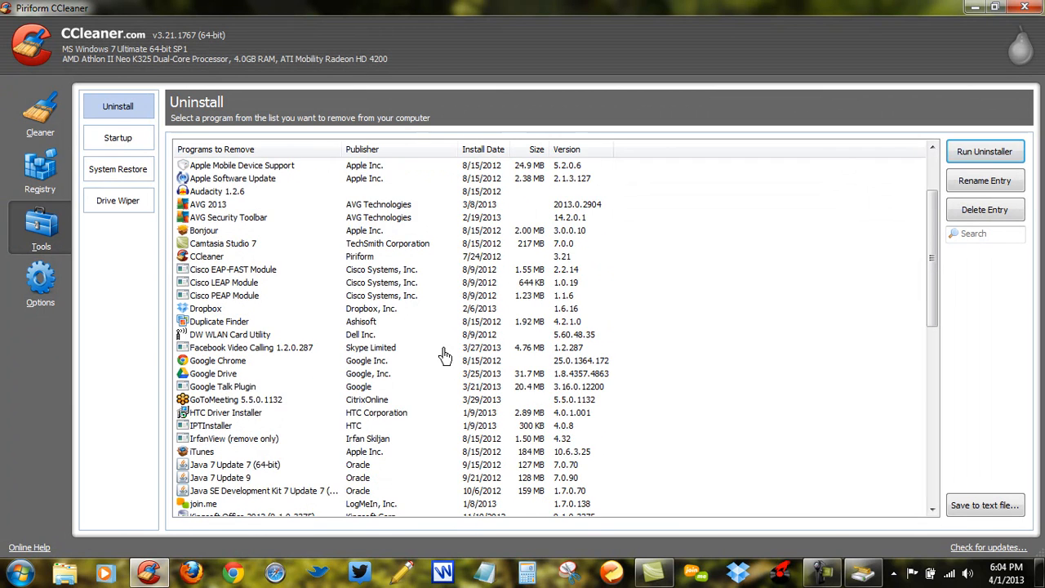
scroll(445, 355, down, 1)
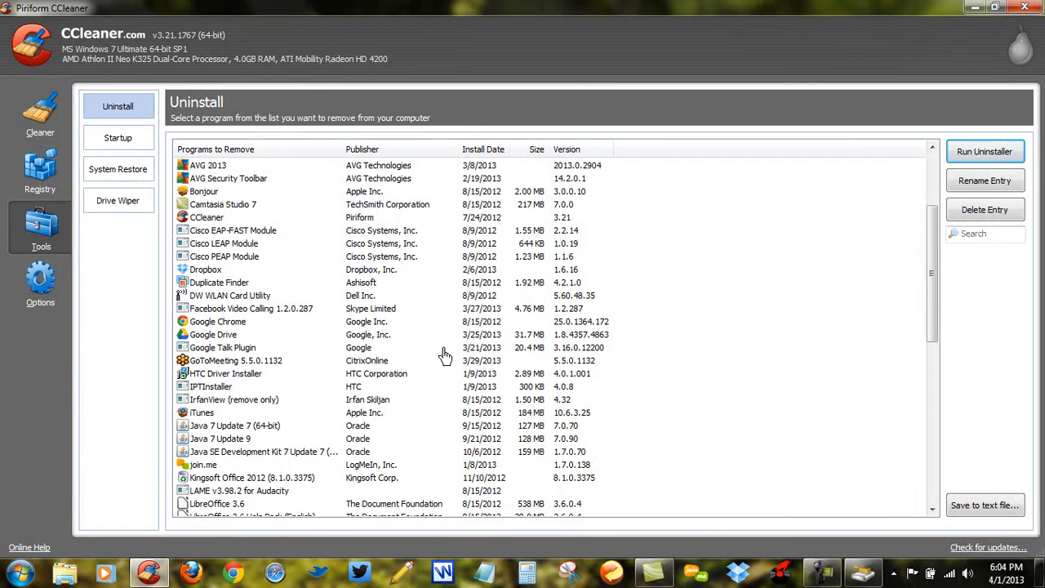
scroll(445, 355, down, 2)
scroll(445, 355, down, 2)
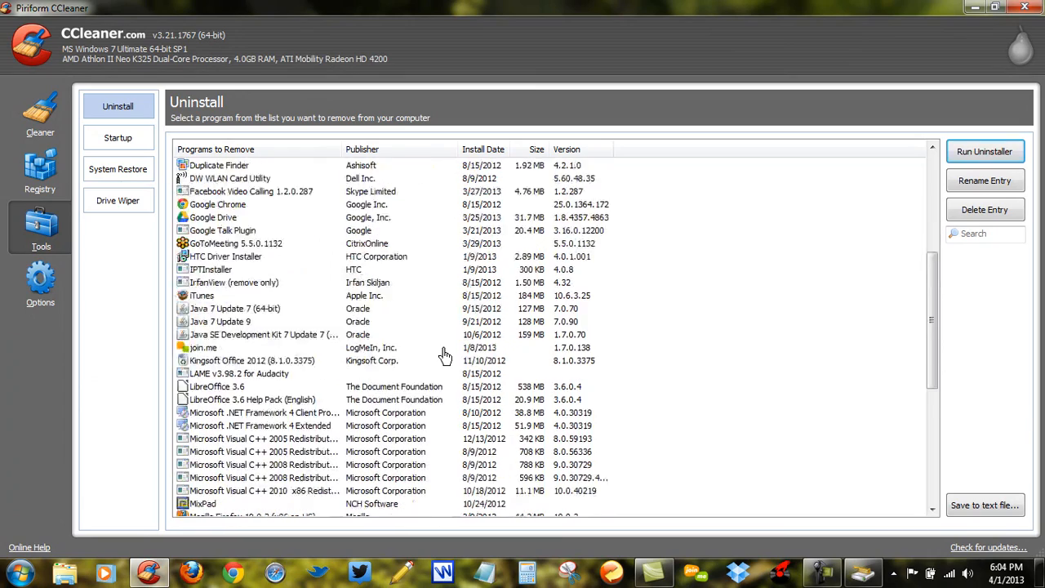
scroll(445, 355, down, 2)
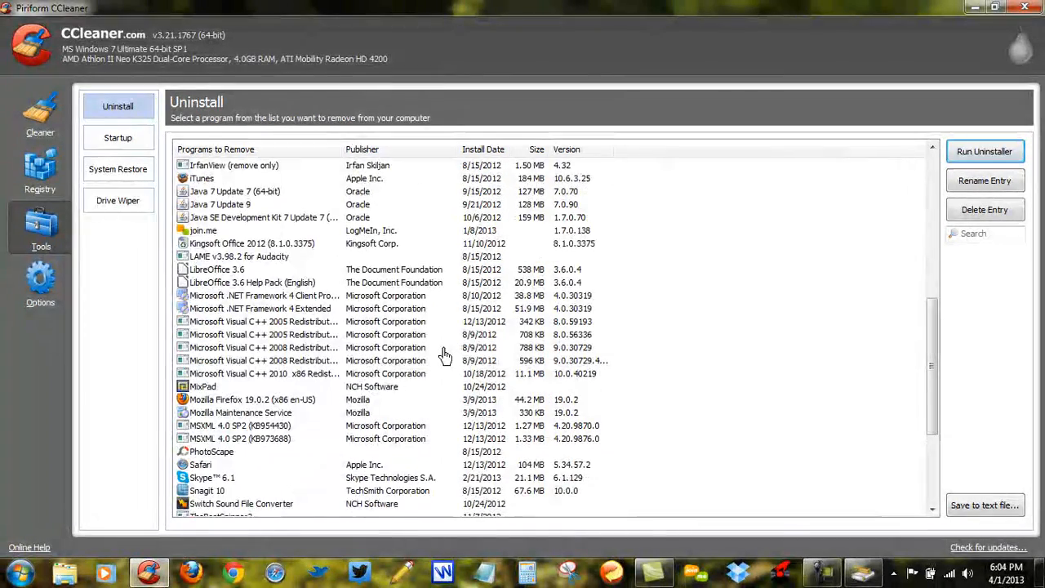
scroll(445, 355, down, 2)
scroll(445, 355, down, 2)
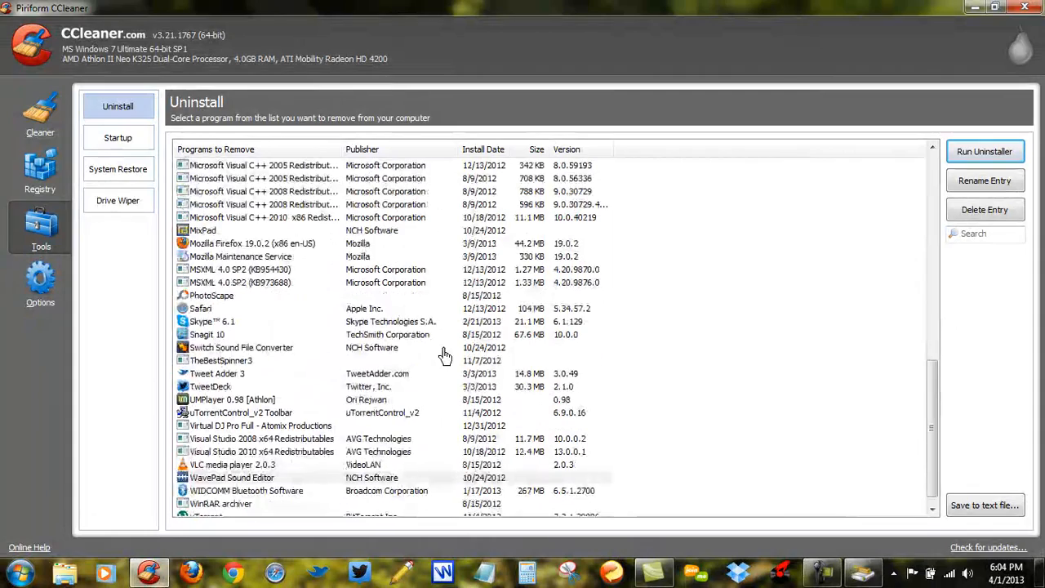
Step: Uninstall WavePad Sound Editor with the option to uninstall this software, declining to give the developers a reason
scroll(431, 417, down, 1)
click(319, 467)
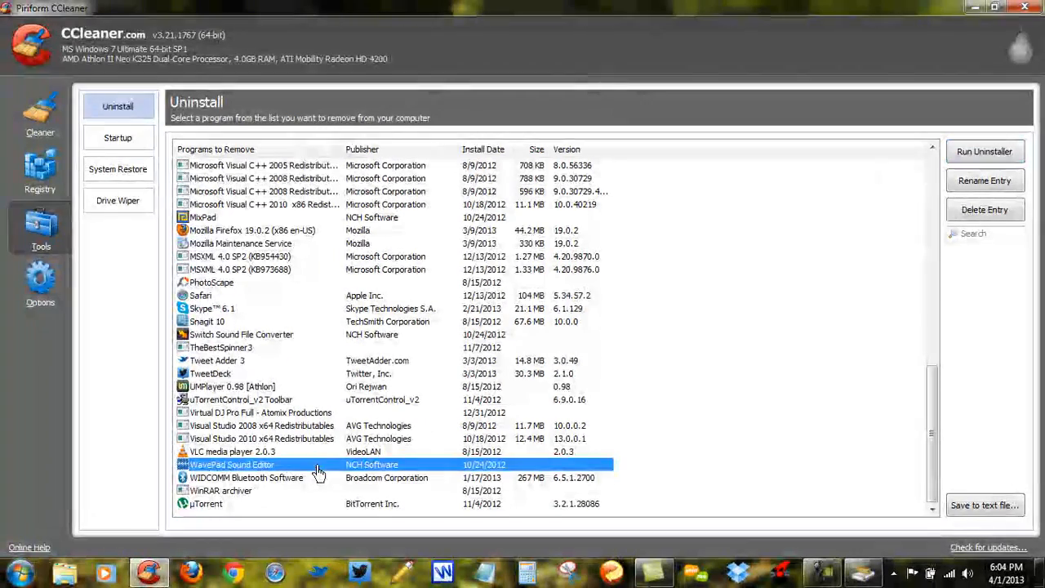
click(965, 161)
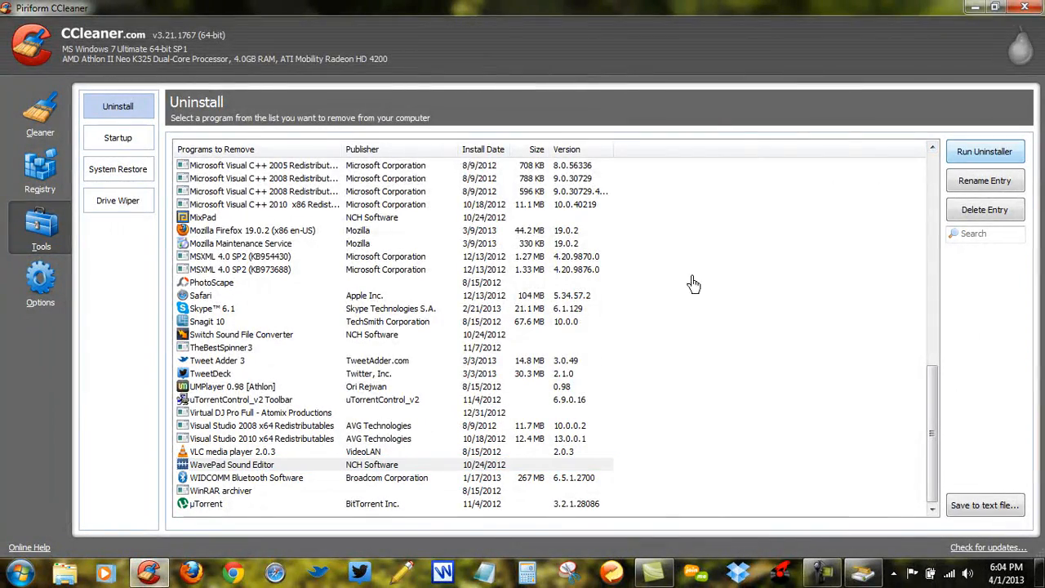
click(384, 270)
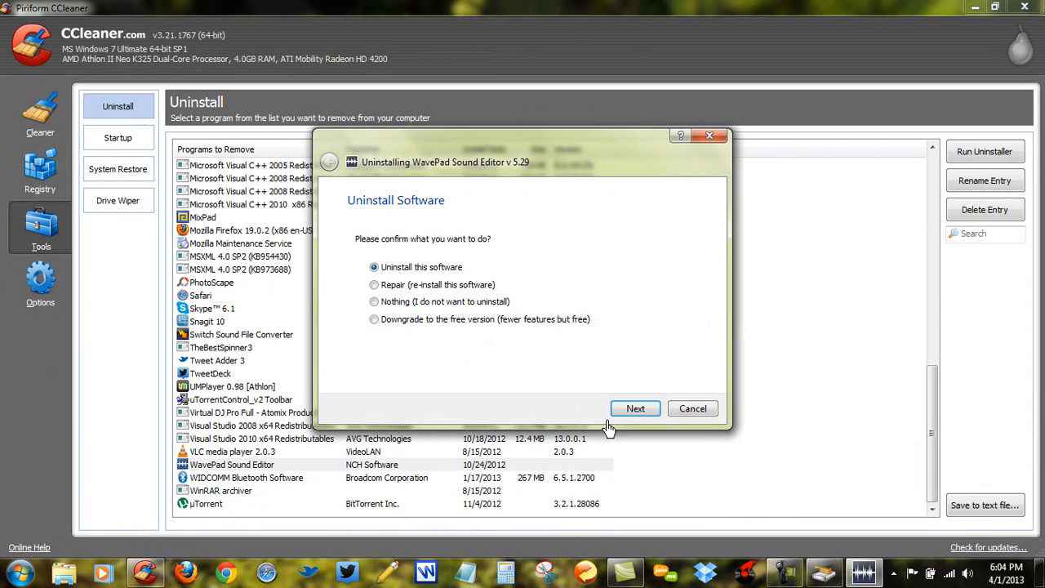
click(622, 410)
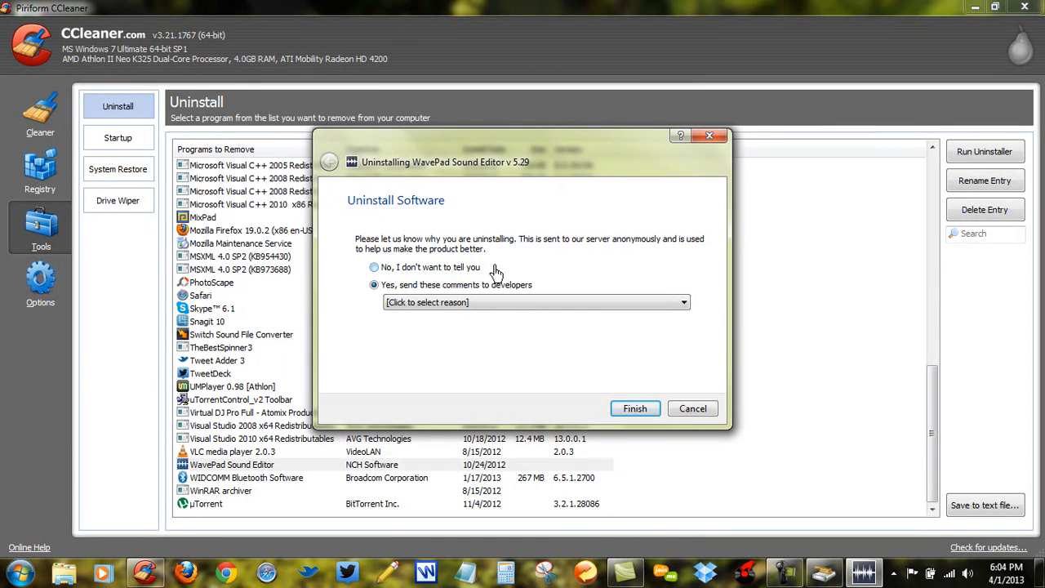
click(375, 267)
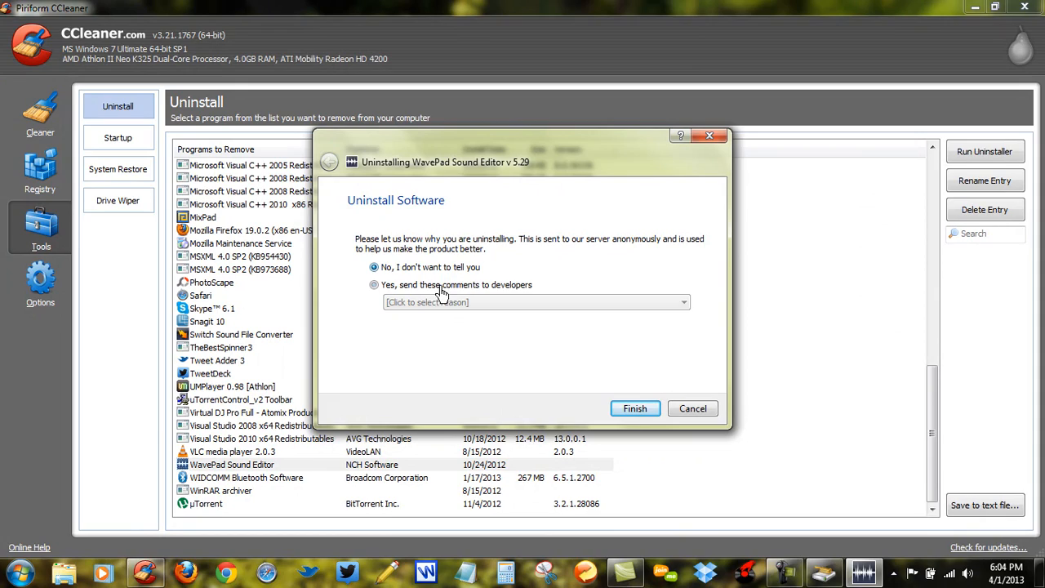
click(643, 410)
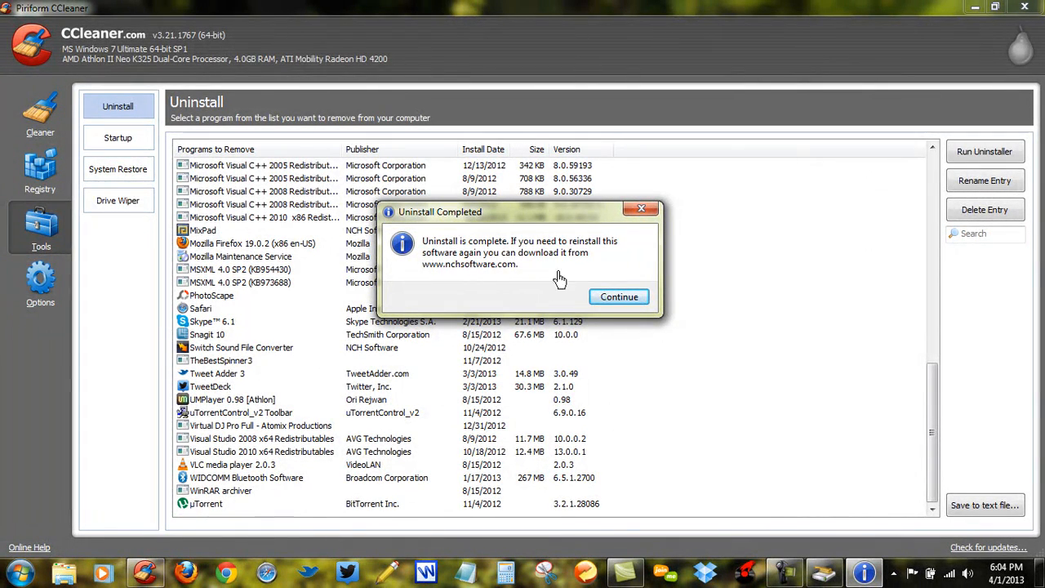
click(621, 297)
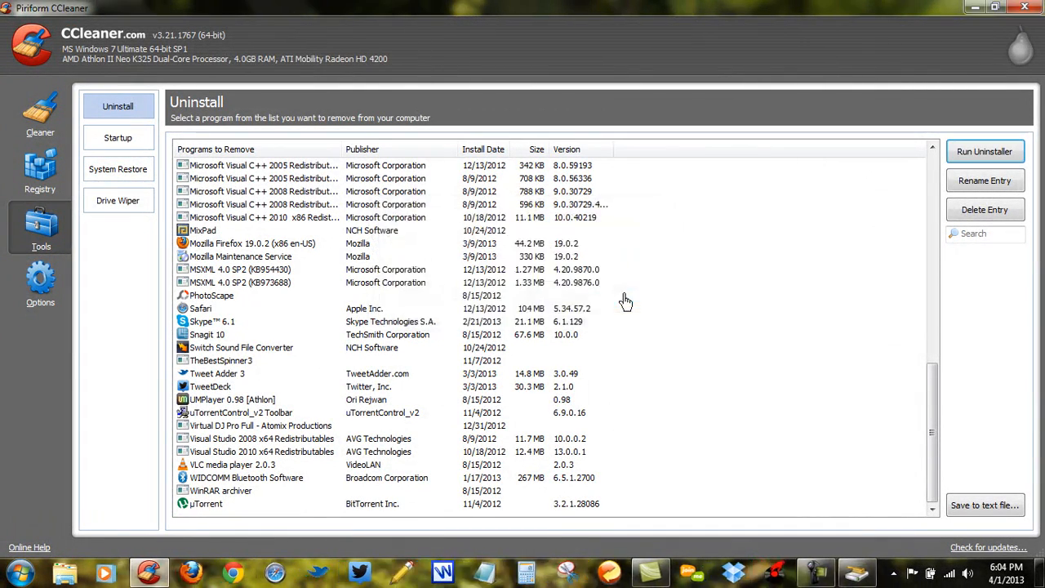
Step: Review the startup entries for Windows and Internet Explorer, along with the scheduled tasks and context menu items
drag(943, 418, 898, 212)
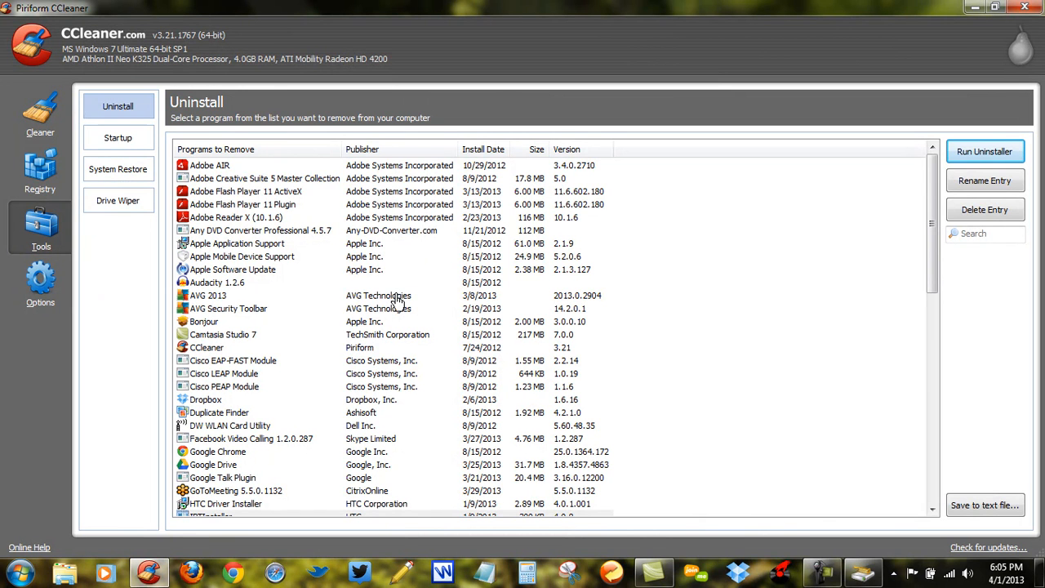
click(139, 140)
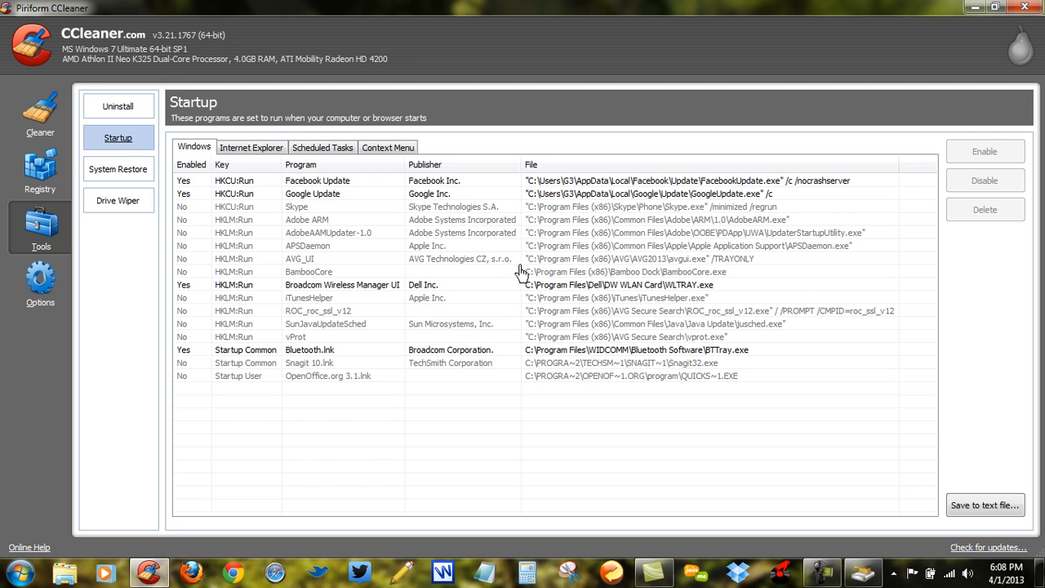
click(251, 152)
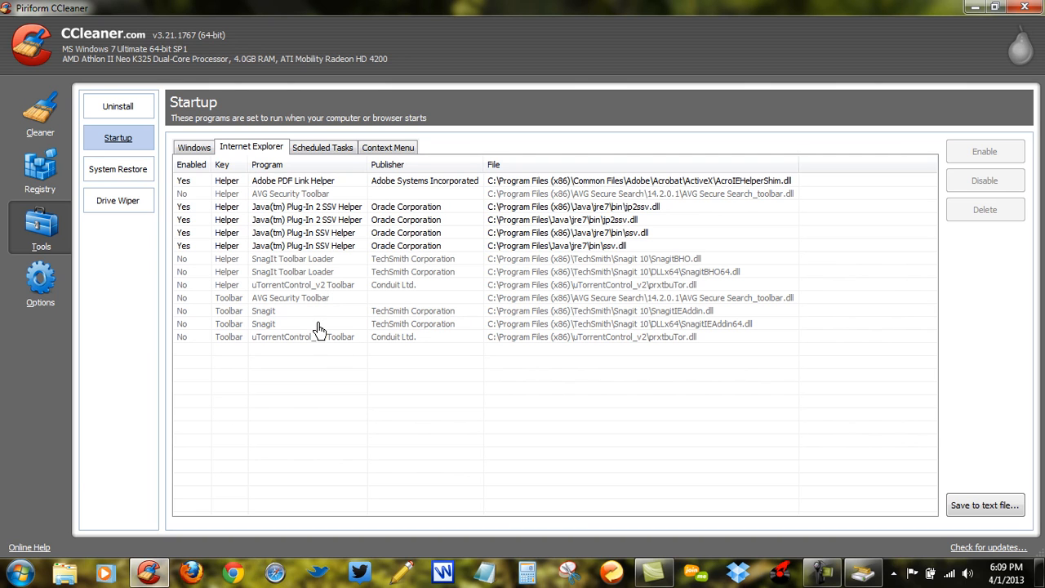
click(329, 152)
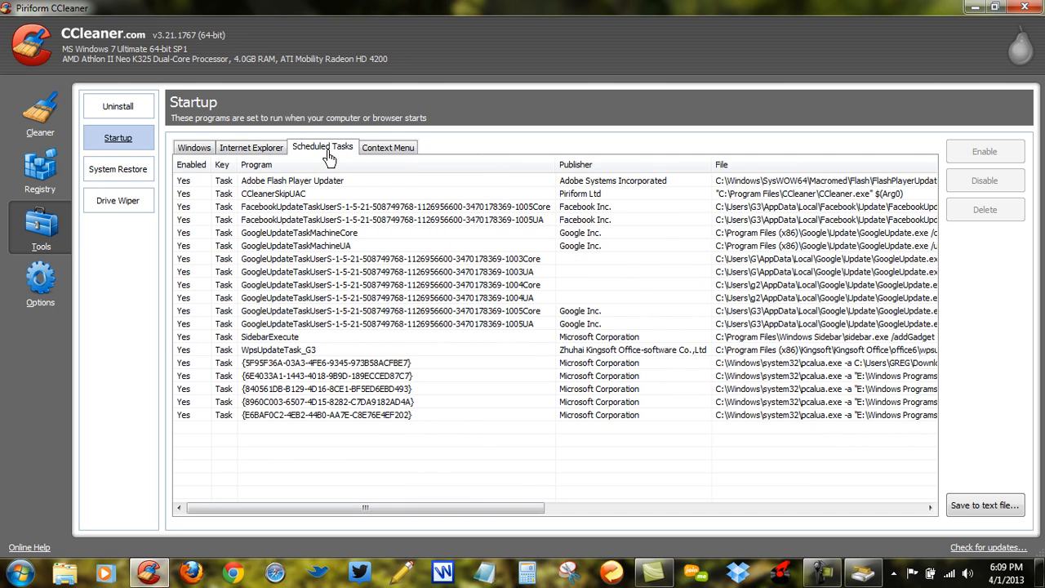
click(393, 152)
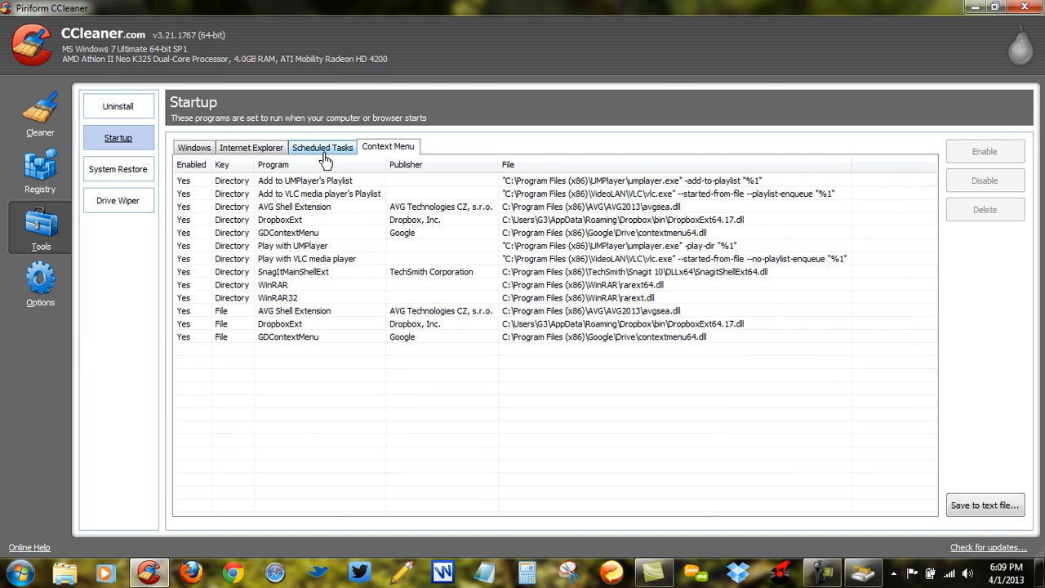
Step: Examine the scheduled startup tasks again, including their full file paths
click(325, 155)
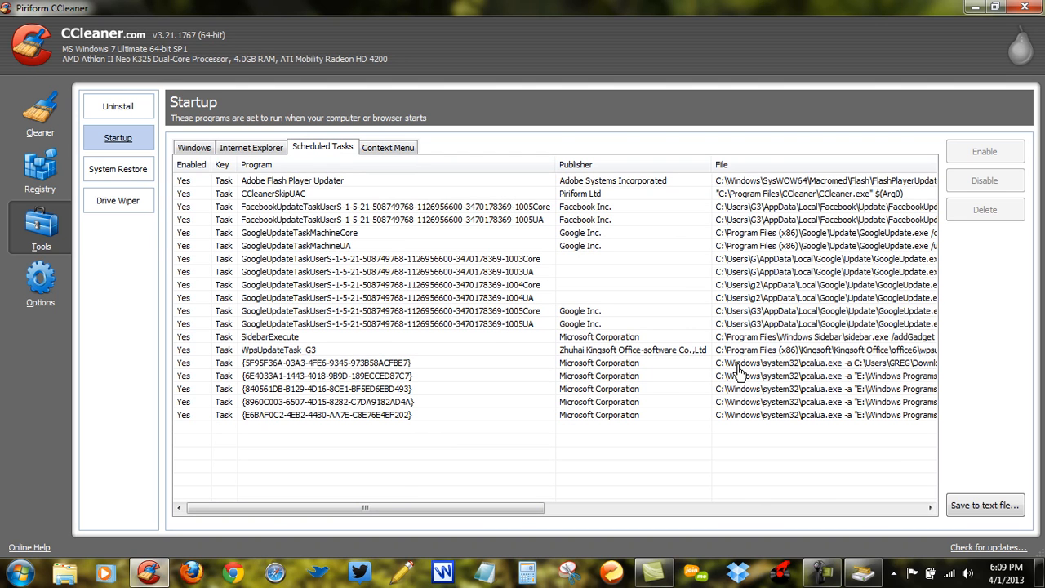
drag(497, 514, 718, 529)
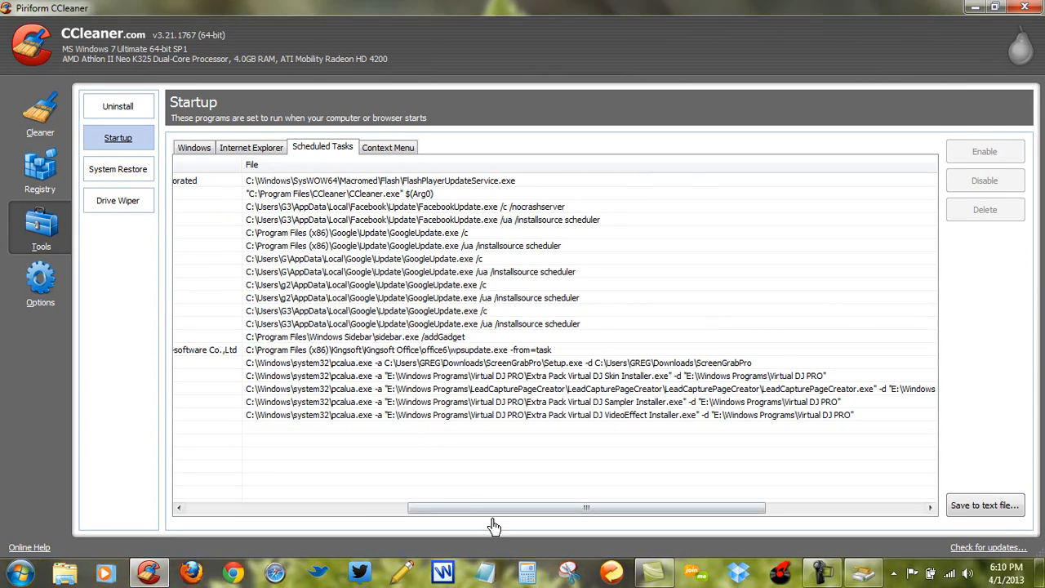
drag(502, 507, 280, 507)
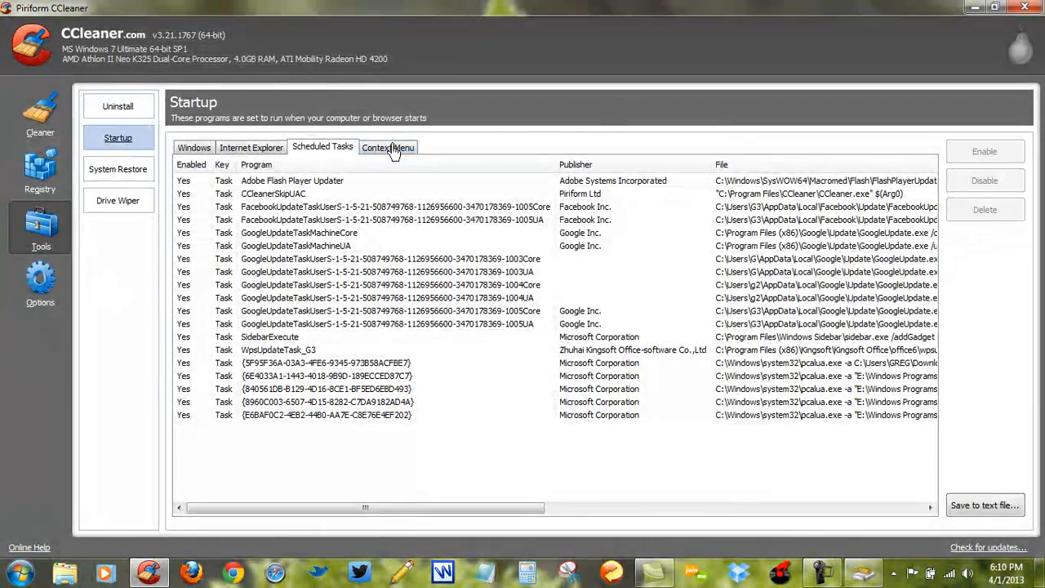
Step: Compare the context menu, scheduled task and Windows startup entries again, and select Adobe ARM in the Windows startup list
click(391, 151)
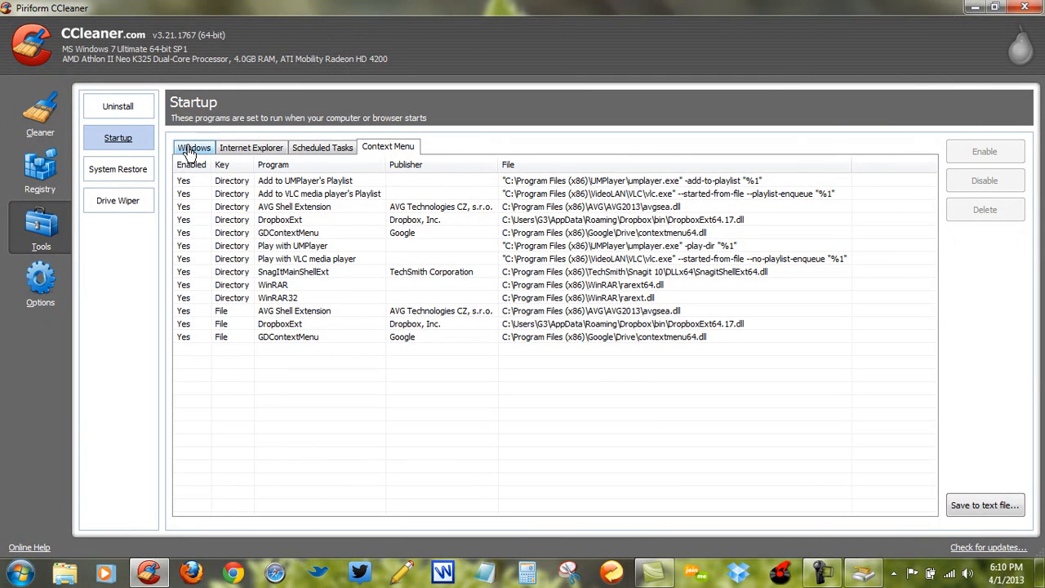
click(188, 150)
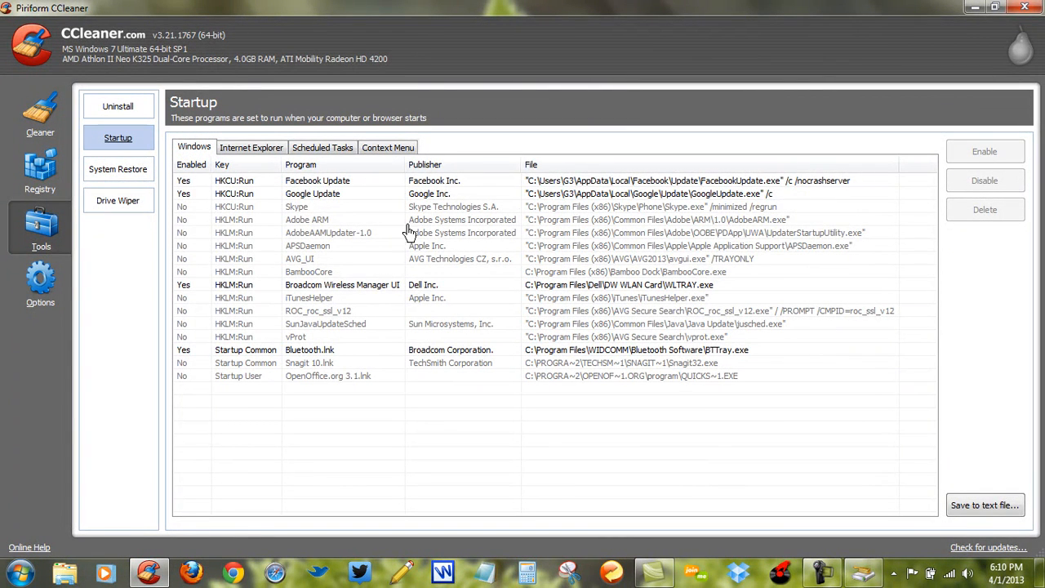
click(390, 147)
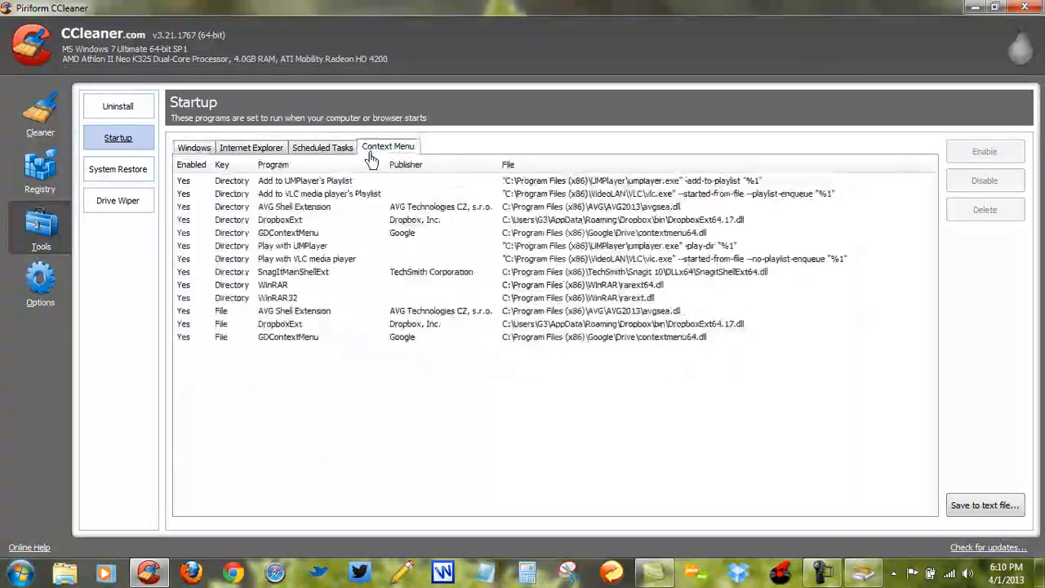
click(338, 150)
click(199, 151)
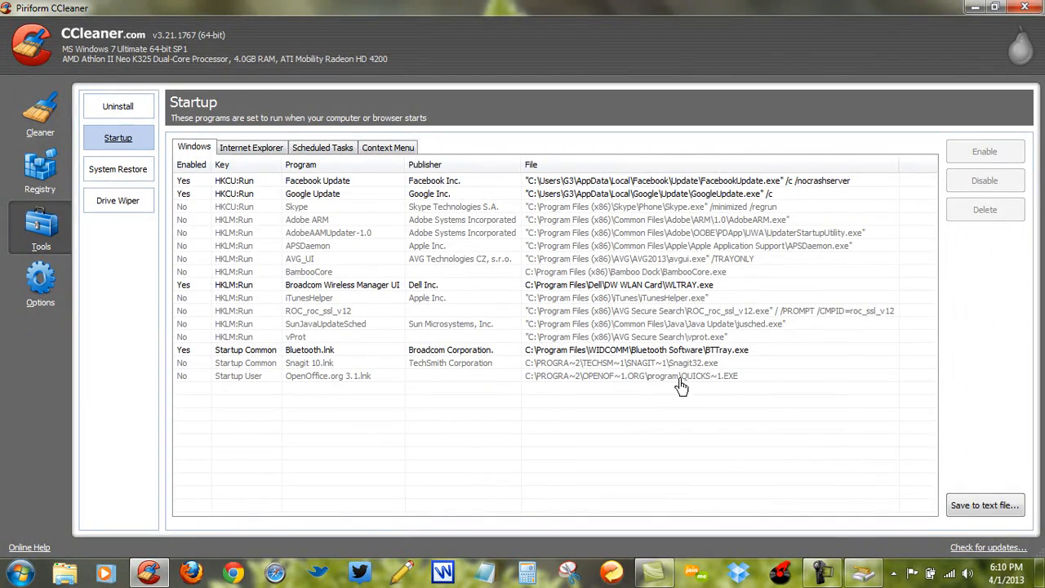
click(558, 221)
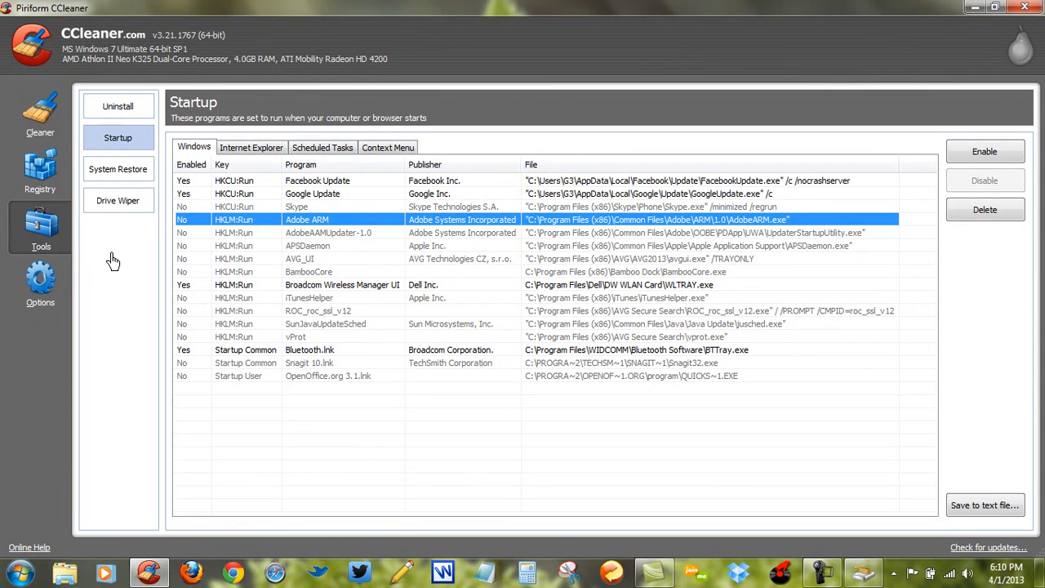
Step: View the System Restore points and the Drive Wiper settings, briefly marking Removable Disk (F:) and clearing it without wiping
click(126, 174)
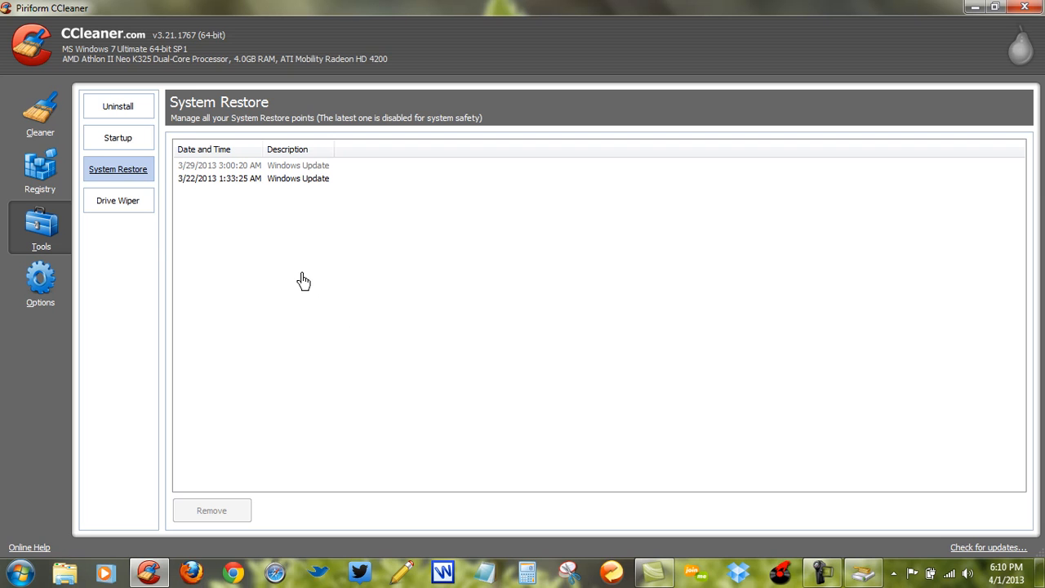
click(118, 211)
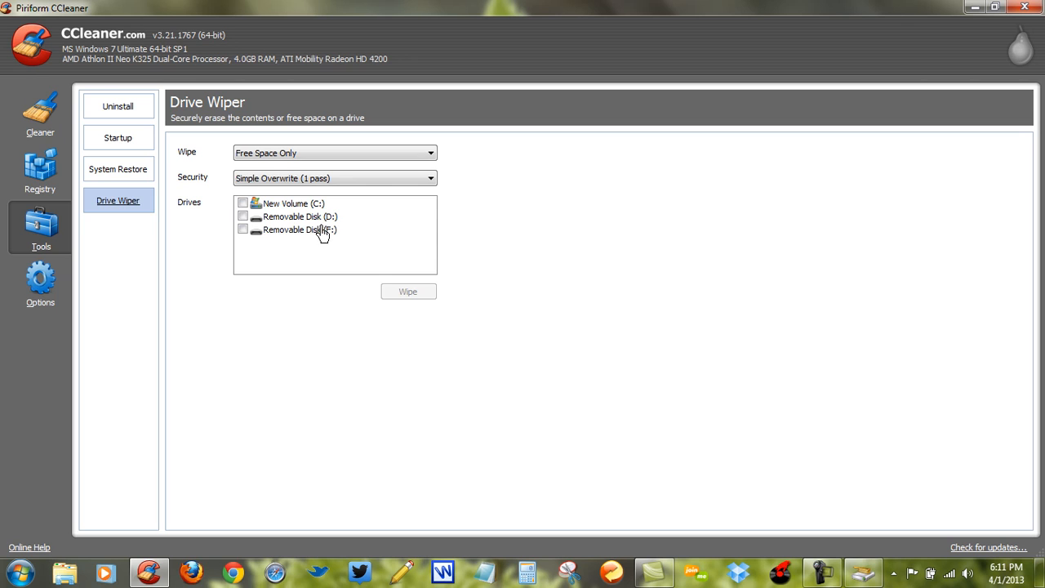
click(242, 230)
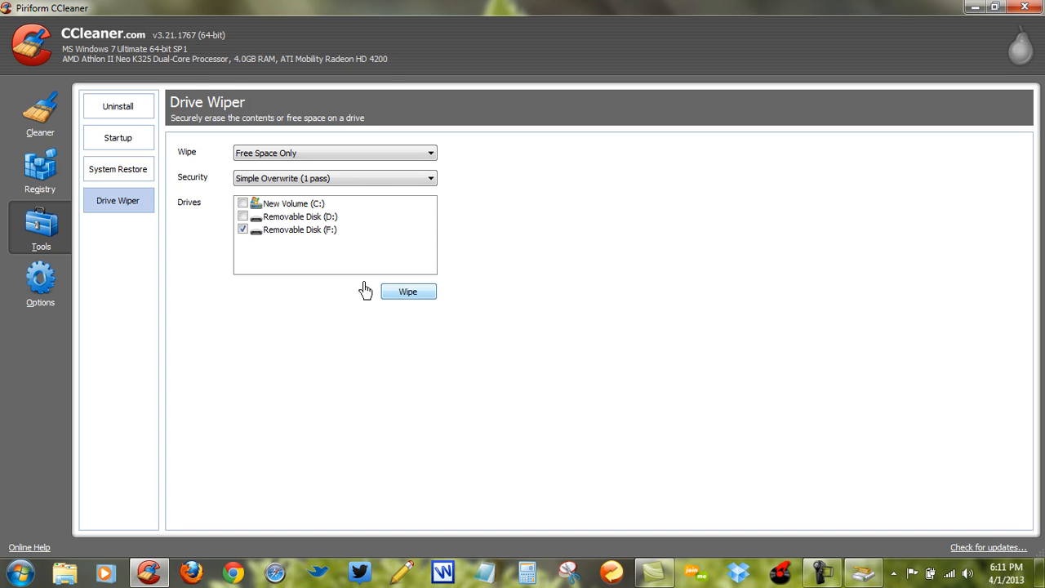
click(243, 230)
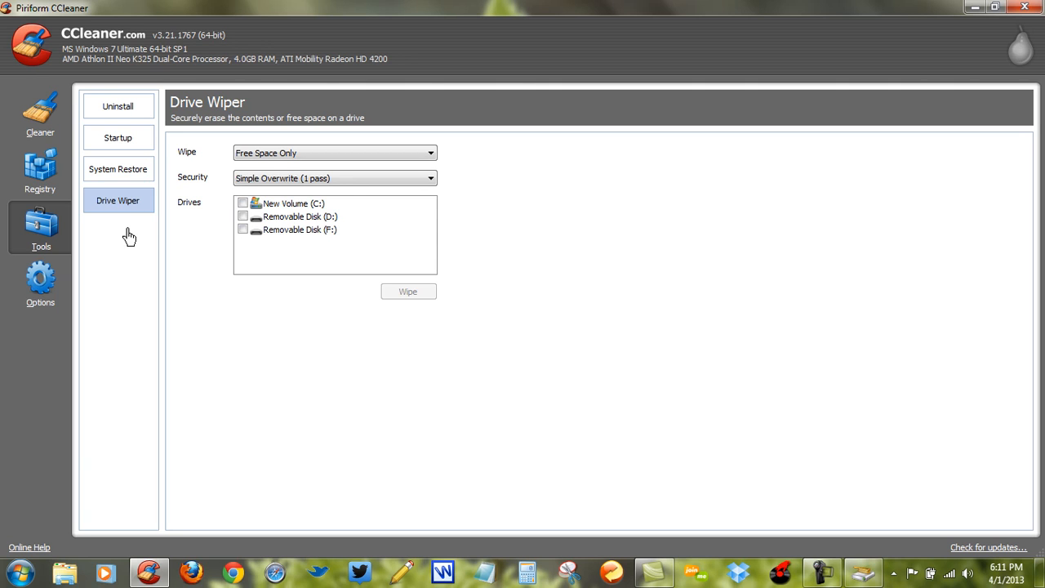
Step: Open the program options and review the basic settings and the lists of cookies to delete and keep
click(43, 286)
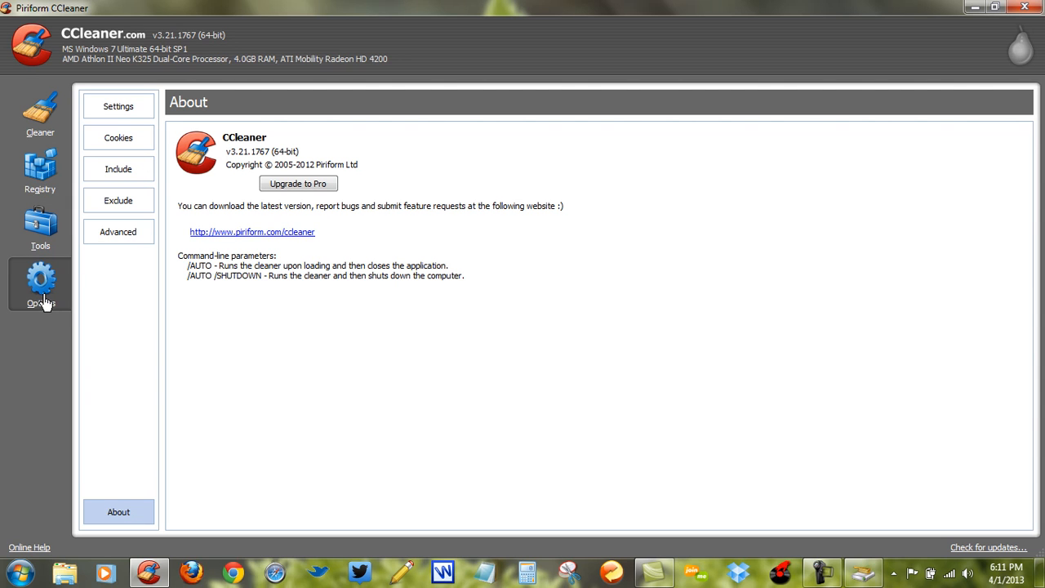
click(129, 111)
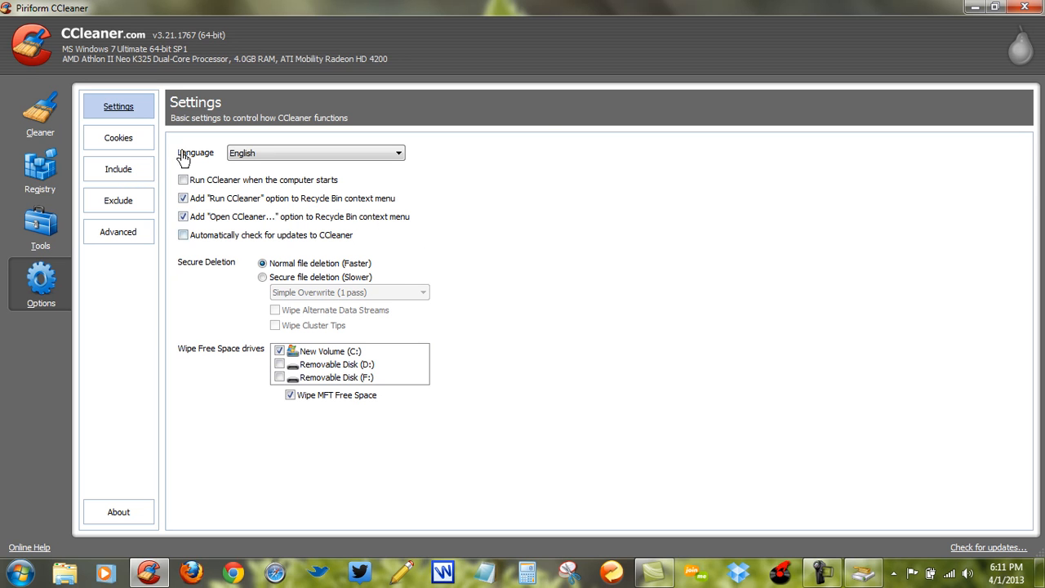
click(119, 138)
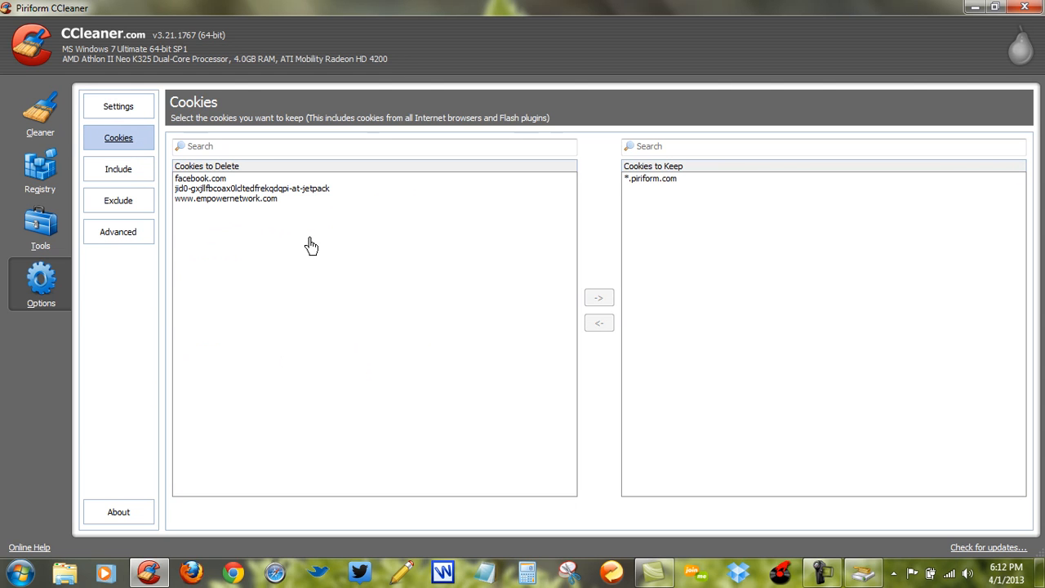
Step: Check the cleaning results again, and look through the Include, Exclude, Advanced and basic Settings options
click(42, 114)
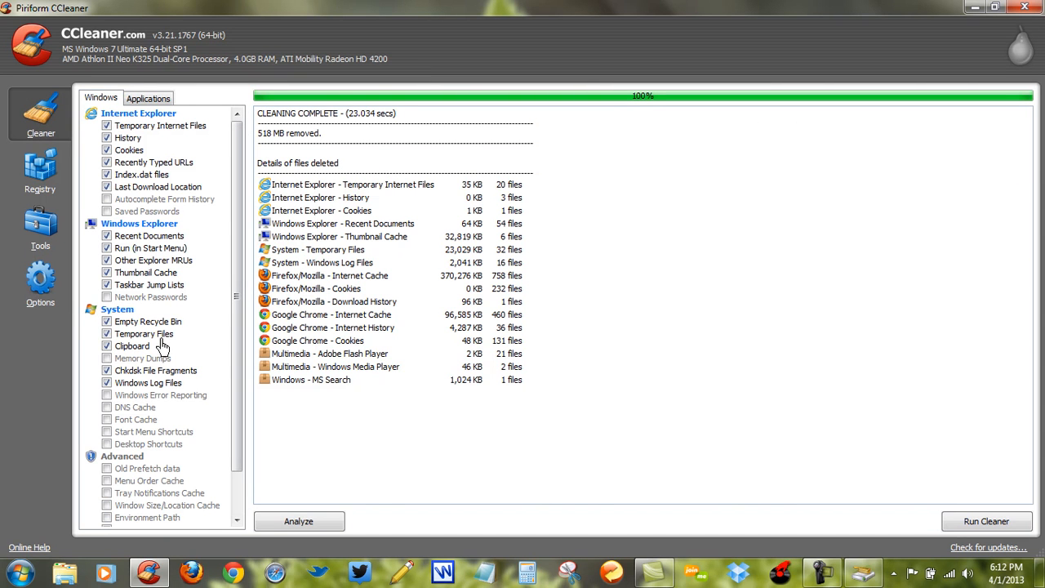
click(41, 282)
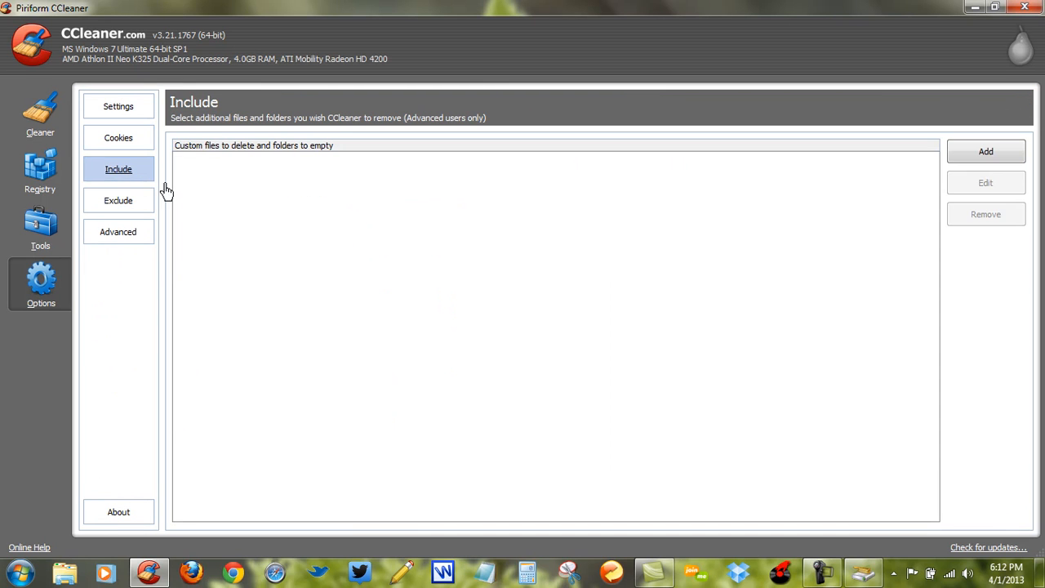
click(141, 206)
click(142, 245)
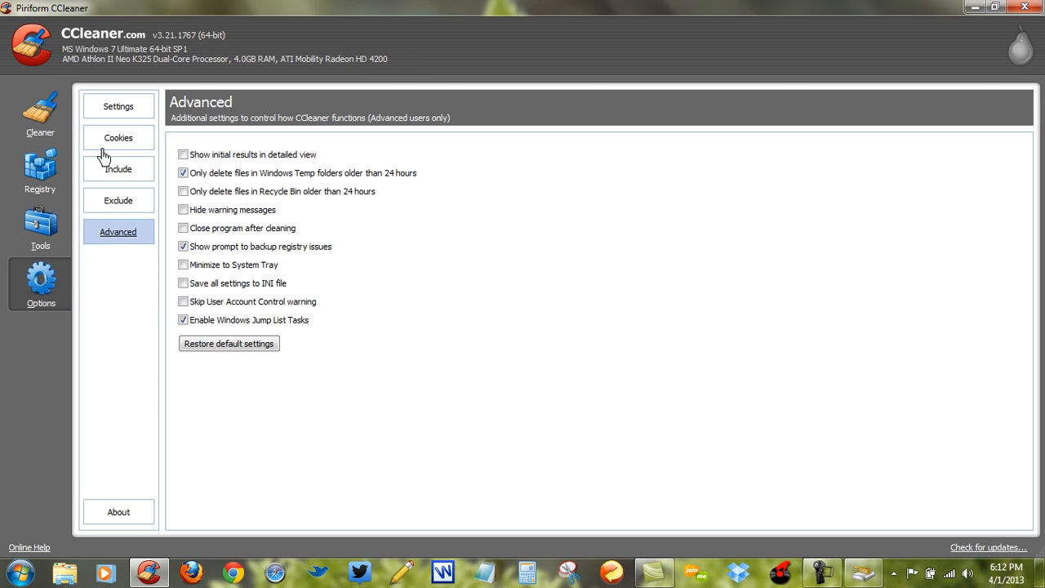
click(99, 111)
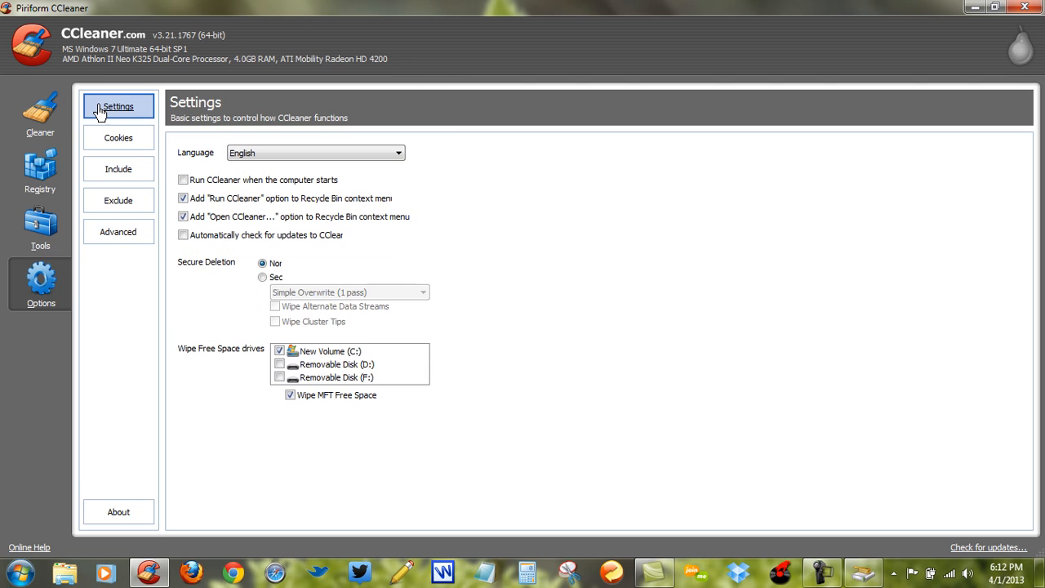
Step: Revisit the Cleaner, Registry and Tools sections, including the Uninstall and Startup lists, and return to the Cleaner results
click(49, 121)
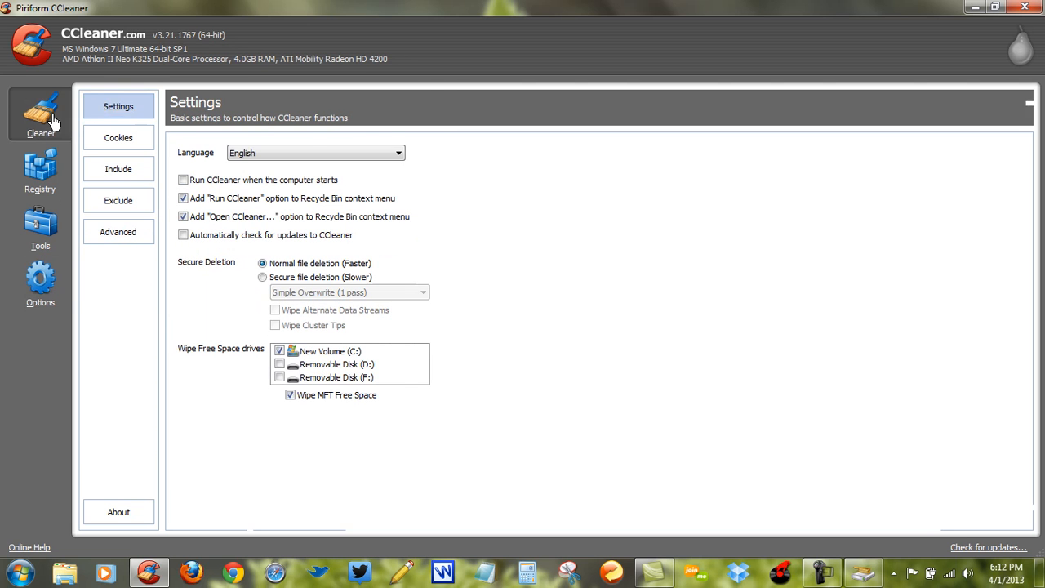
click(41, 171)
click(41, 227)
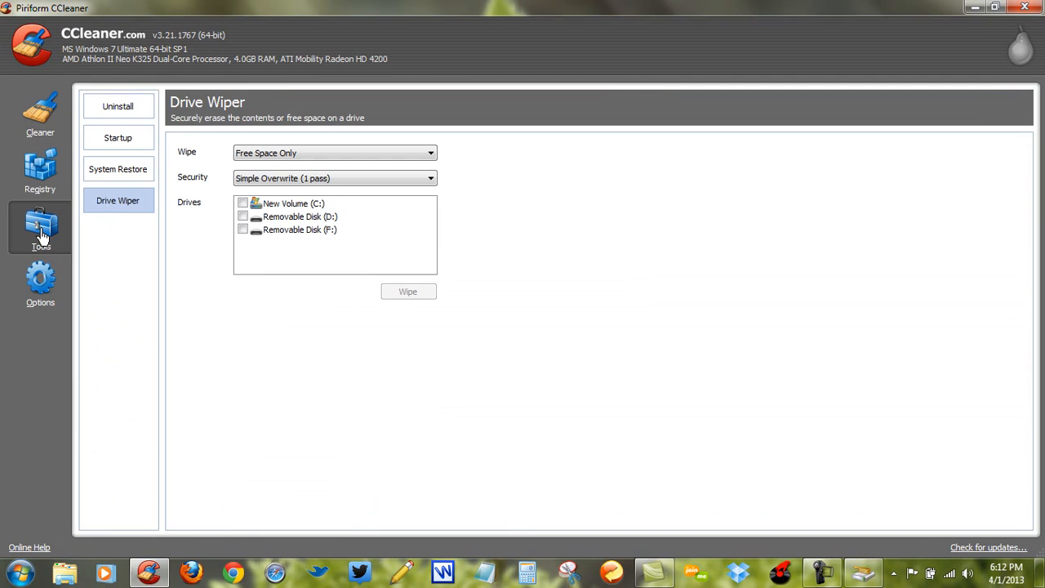
click(127, 108)
click(127, 139)
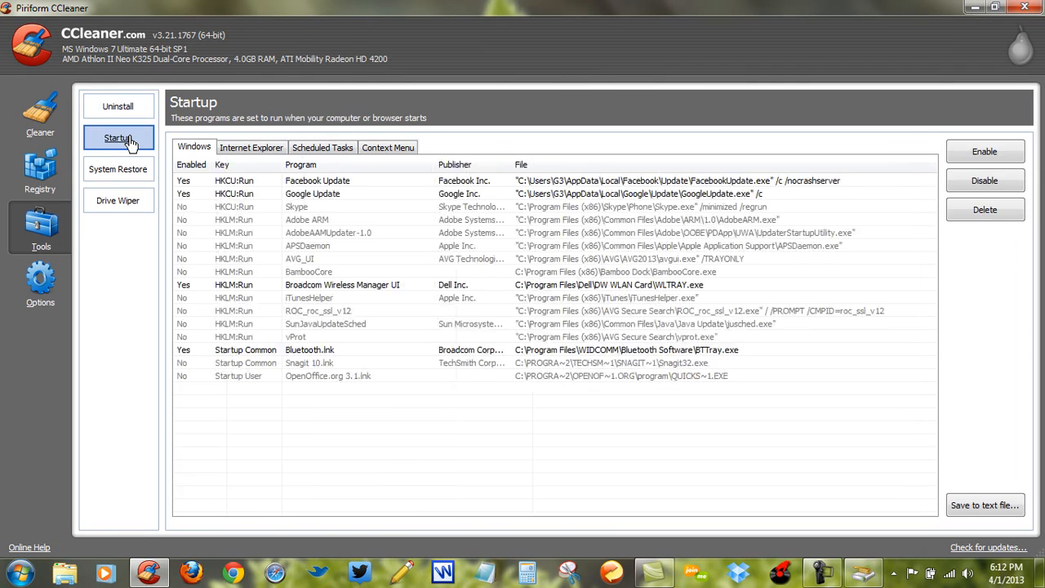
click(62, 125)
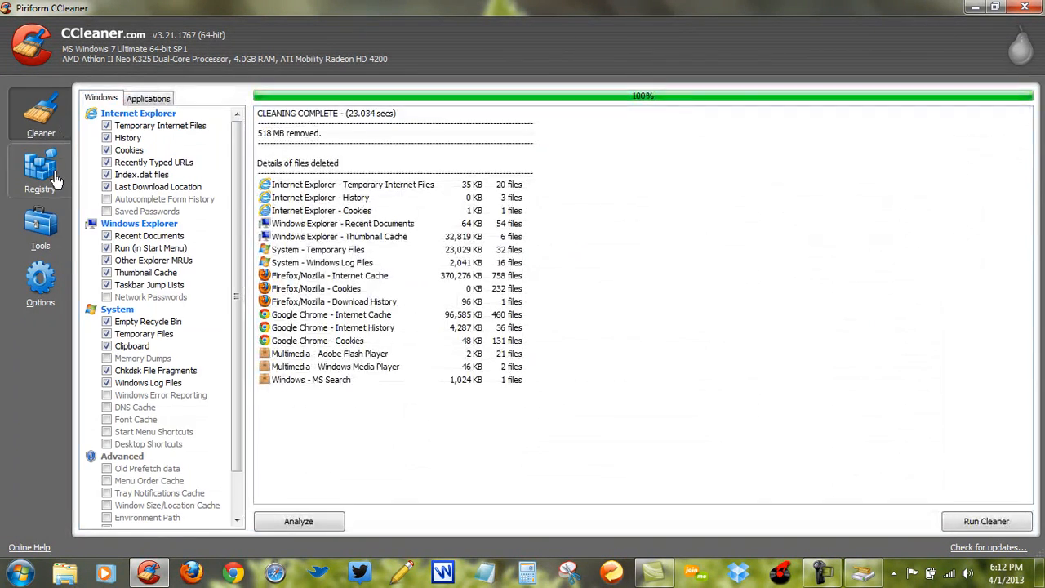
Step: Review the Applications cleaning options, the Registry cleaner, and the Uninstall and Startup lists, selecting Adobe Flash Player 11 ActiveX without removing it
click(137, 105)
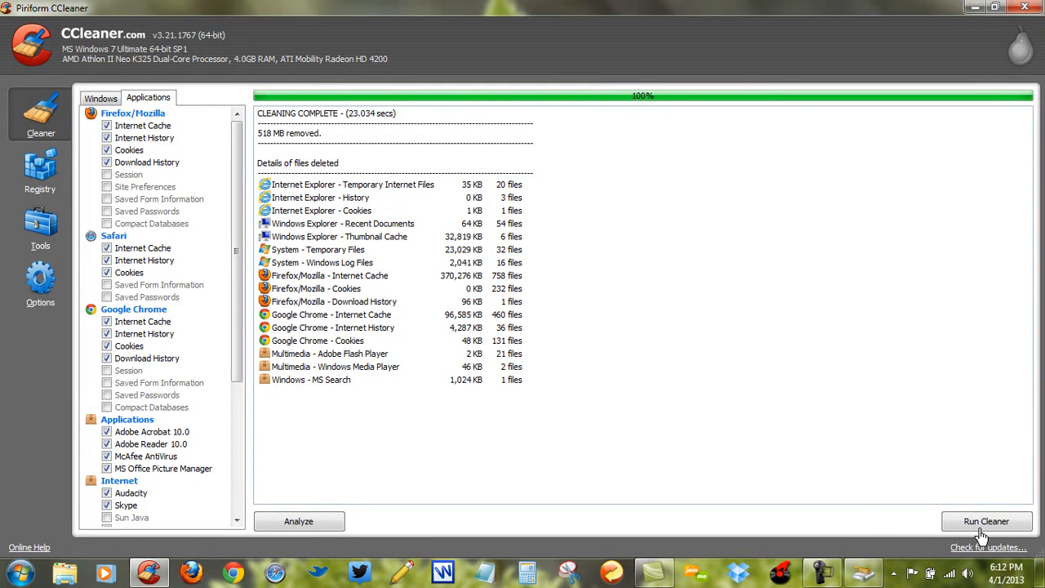
click(47, 187)
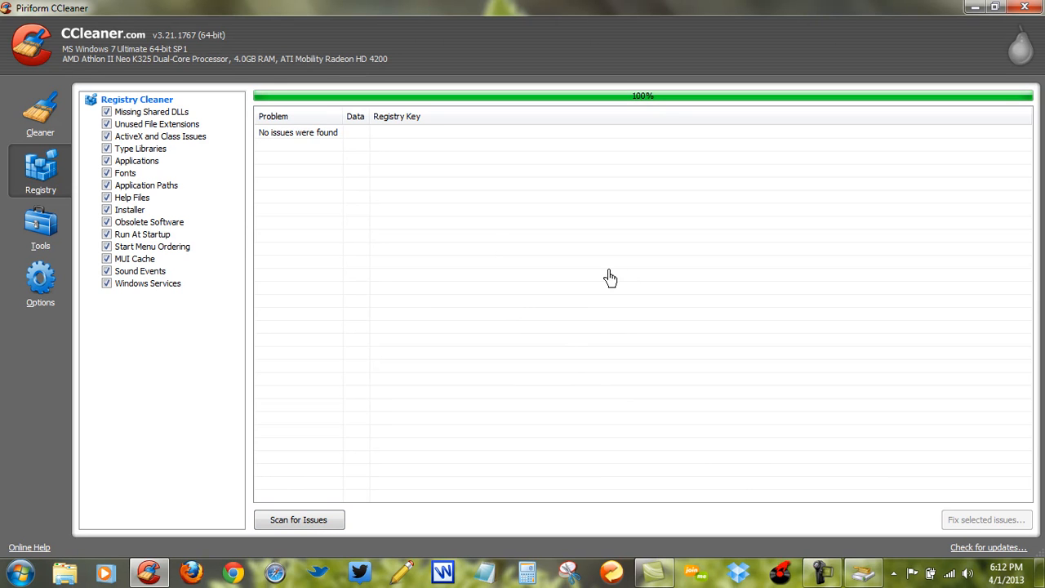
click(51, 235)
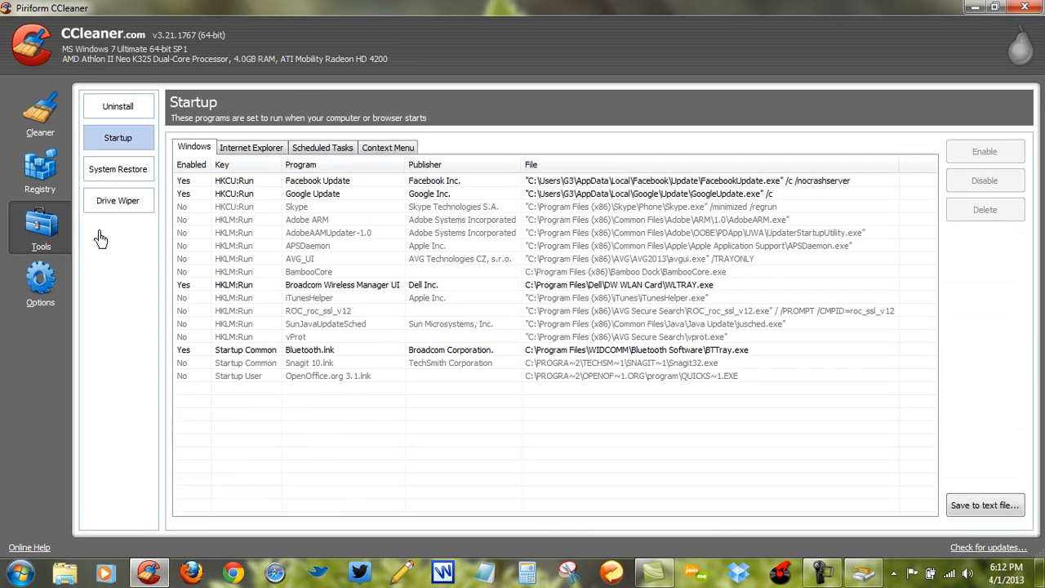
click(124, 106)
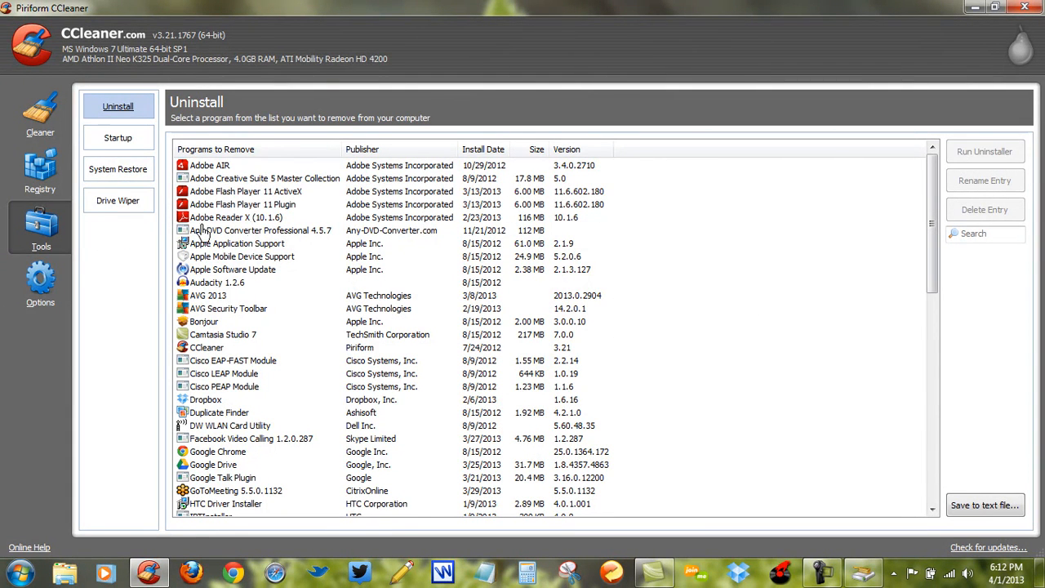
click(255, 194)
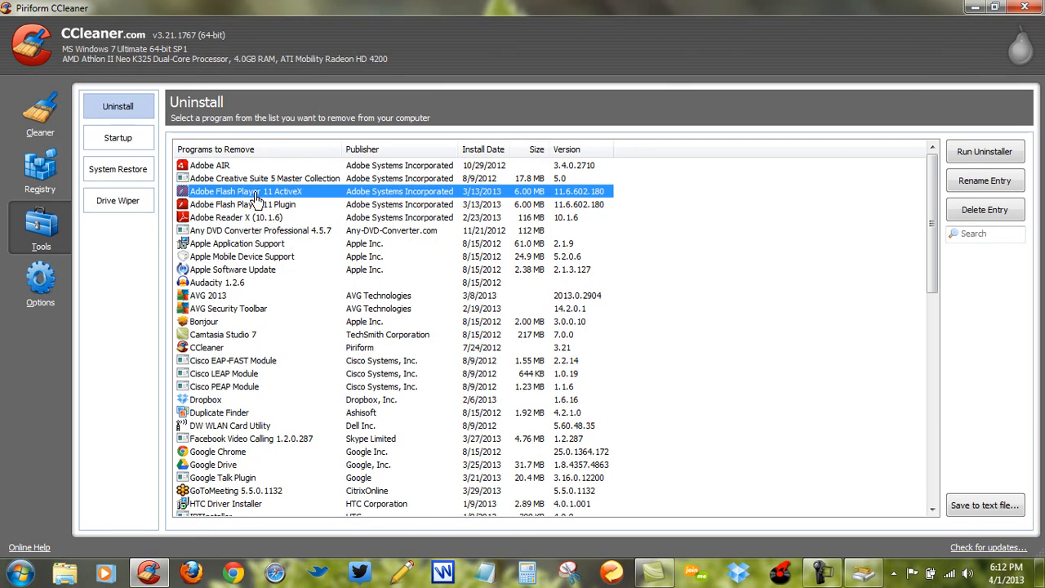
click(131, 143)
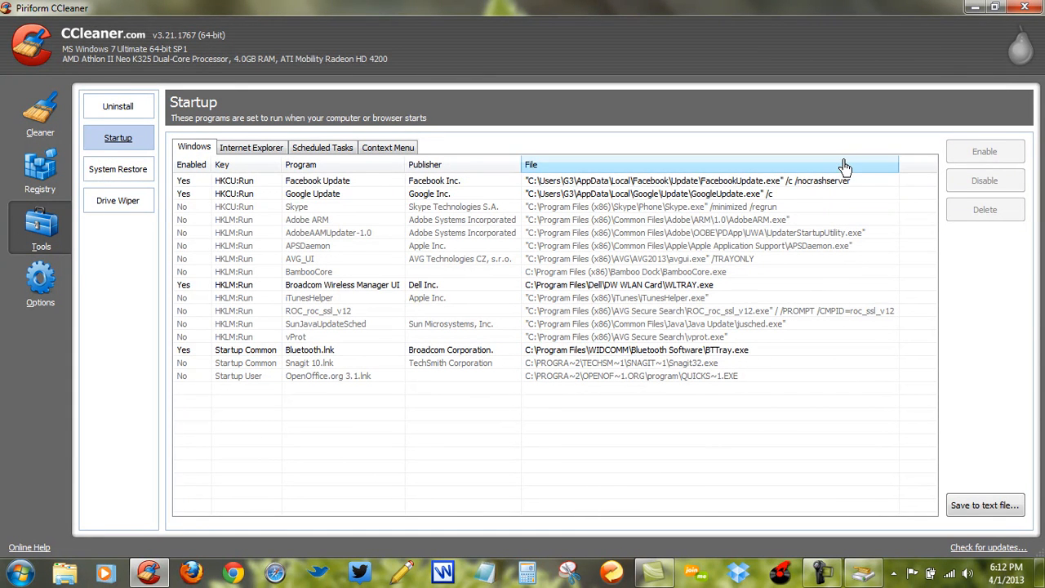
Step: Close CCleaner and move the Disk Cleanup window out of the way to clear the desktop, then bring up the screen recorder
click(1024, 7)
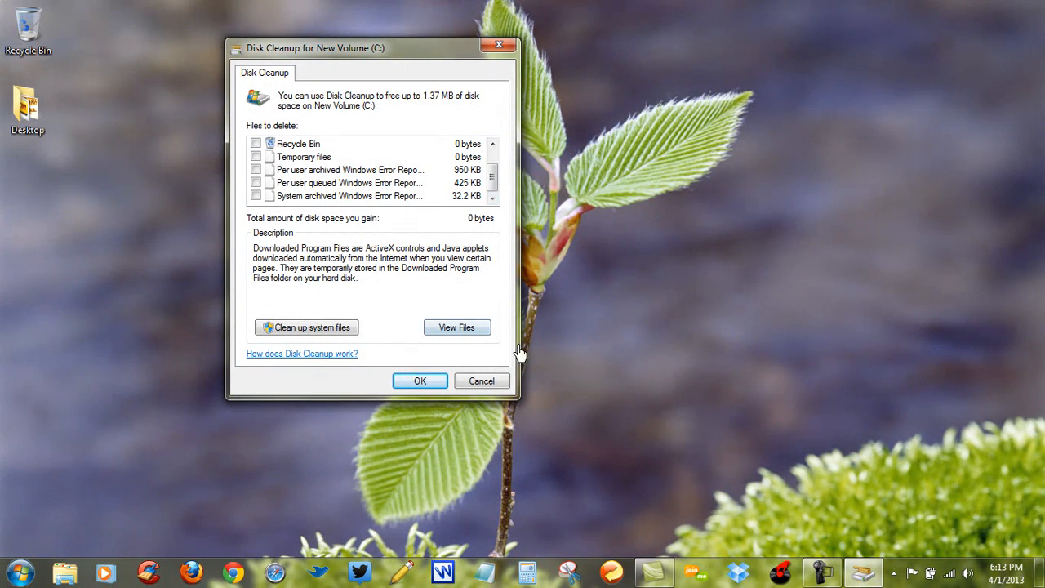
drag(443, 49, 571, 554)
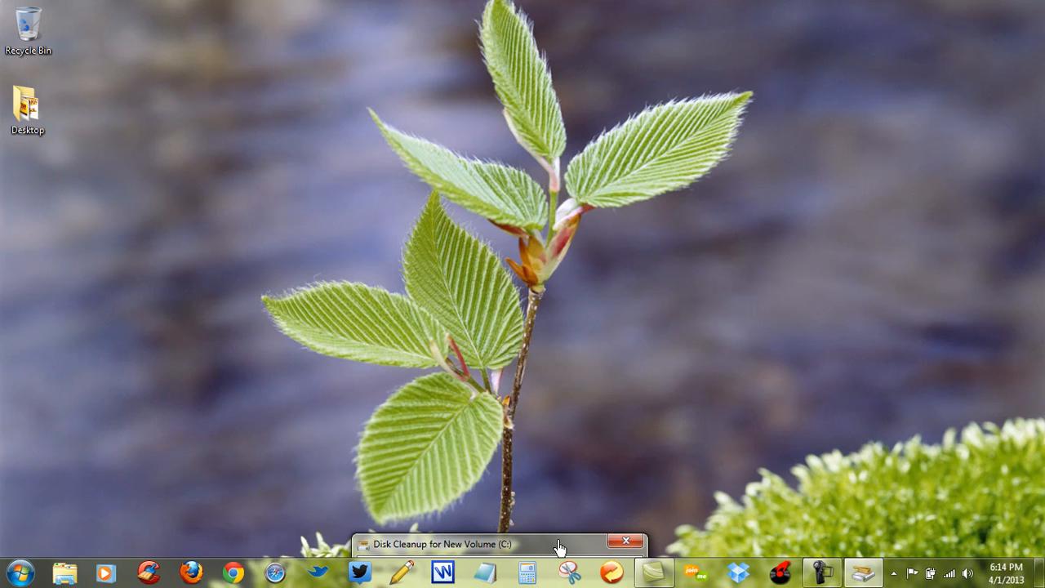
click(814, 578)
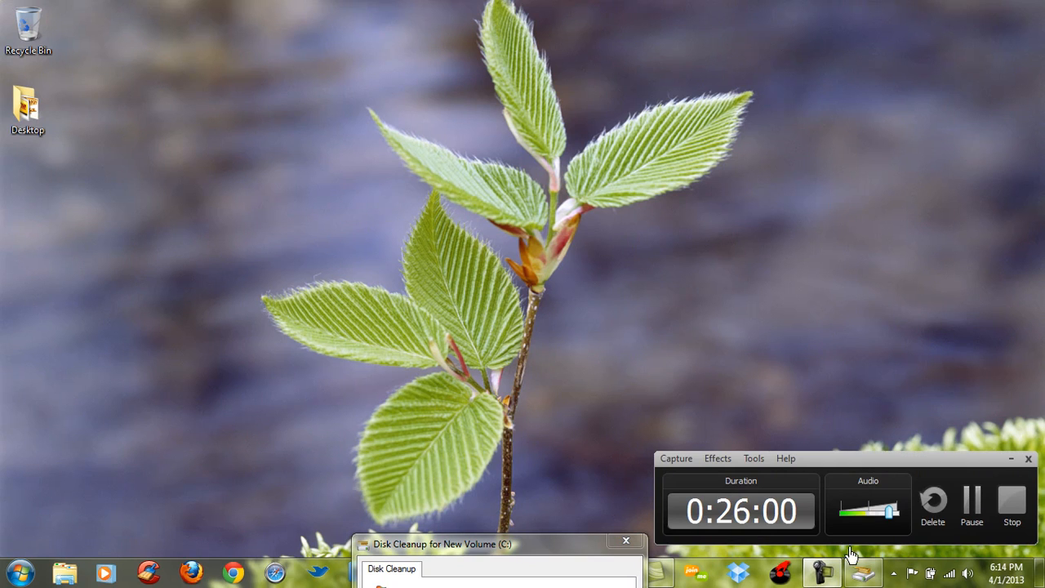